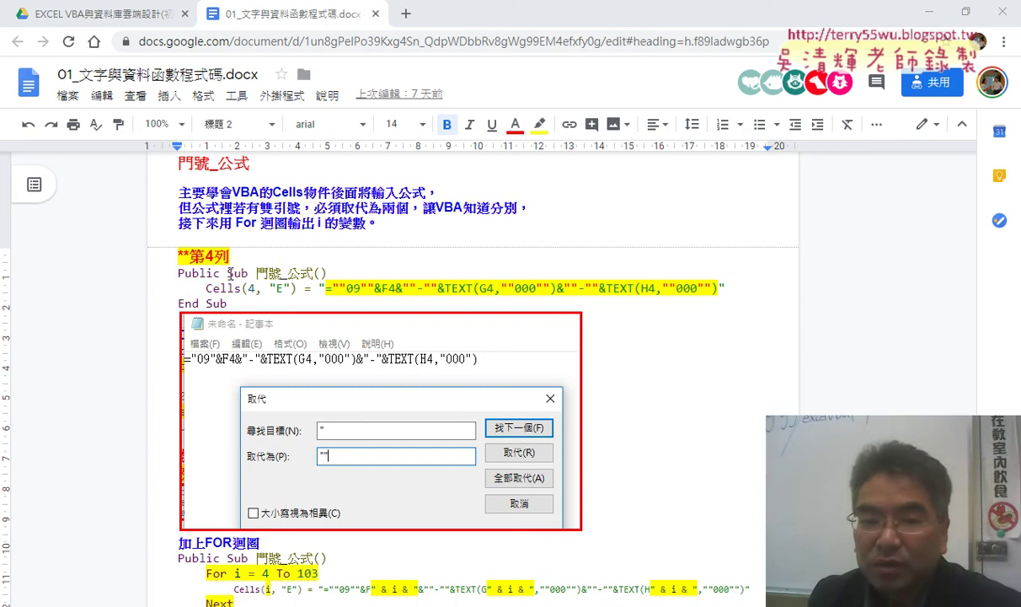
Delete 'Public' from the 門號_公式 Sub line in the notes and select the Cells formula line
drag(227, 273, 178, 273)
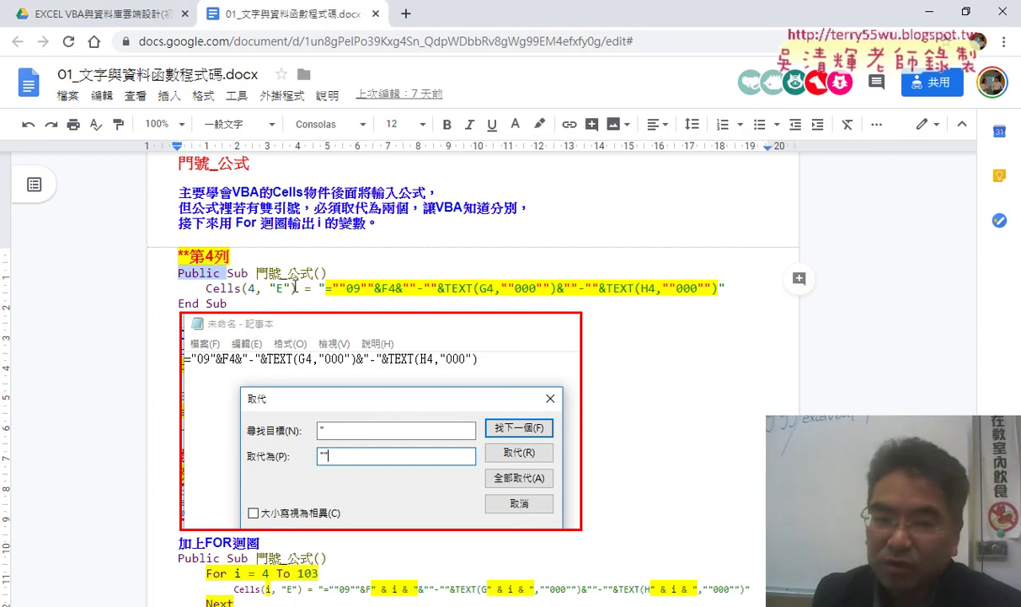
key(Delete)
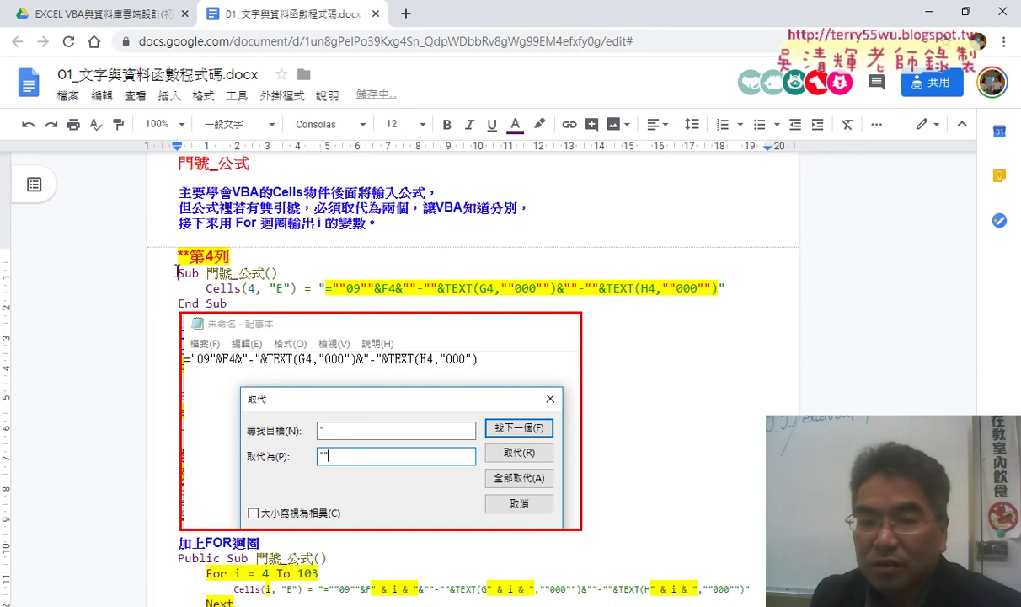
drag(206, 273, 266, 273)
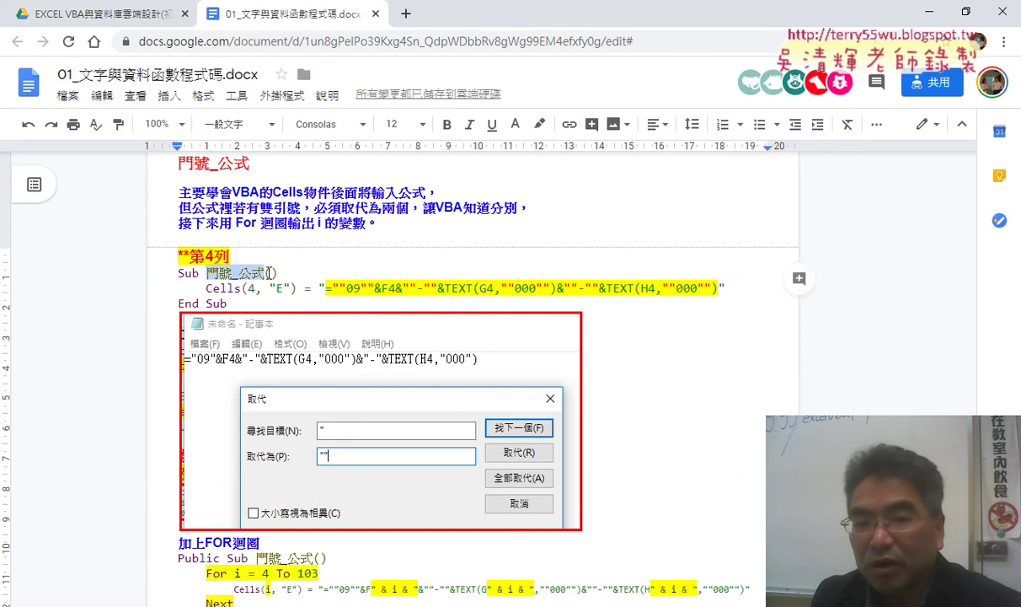
drag(202, 288, 725, 289)
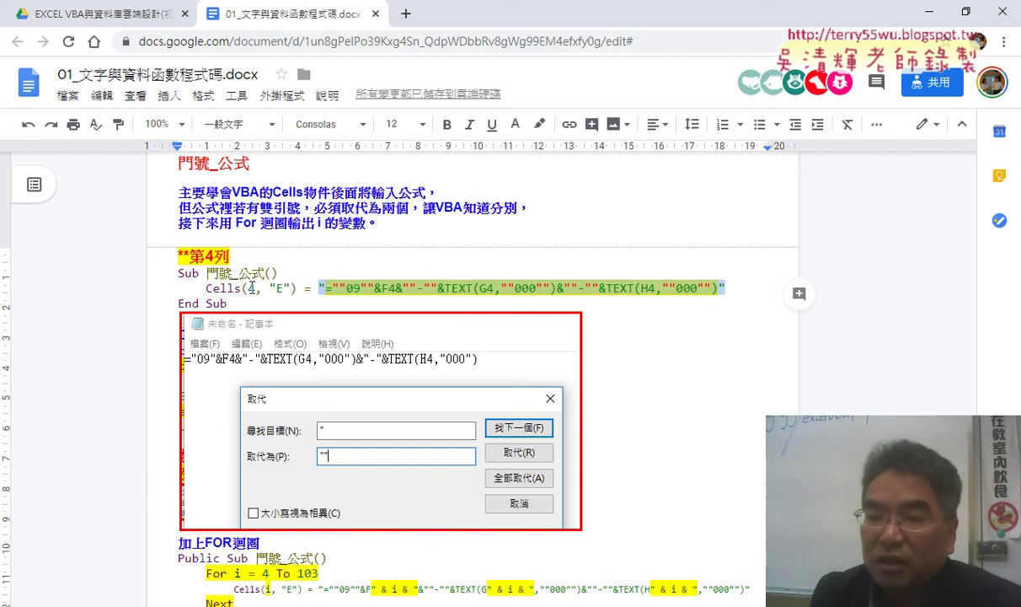
drag(175, 290, 729, 289)
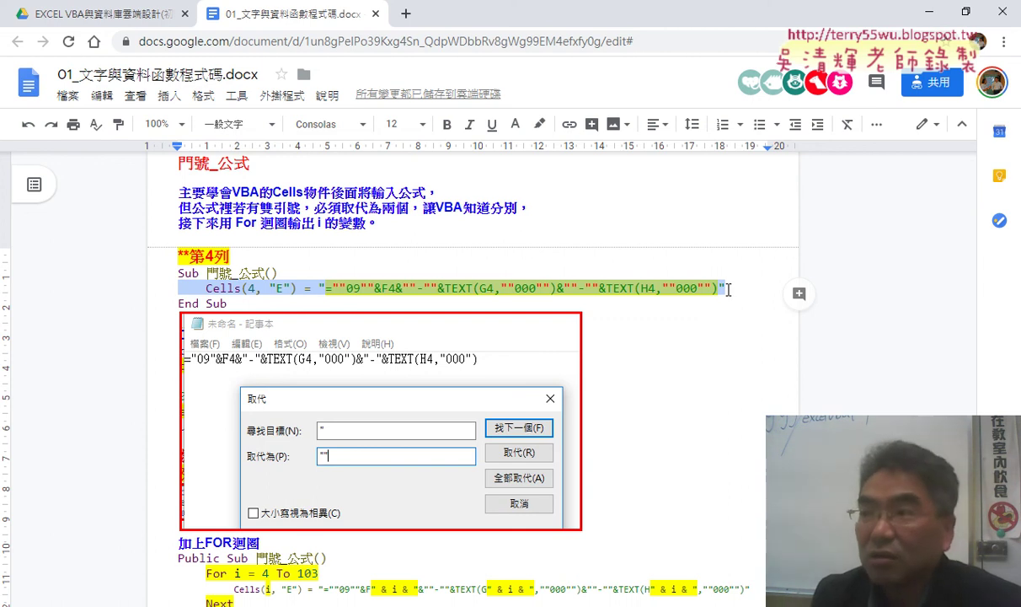
Clear the 手機 phone numbers from E3 down to E101, leaving only E2's formula
click(925, 18)
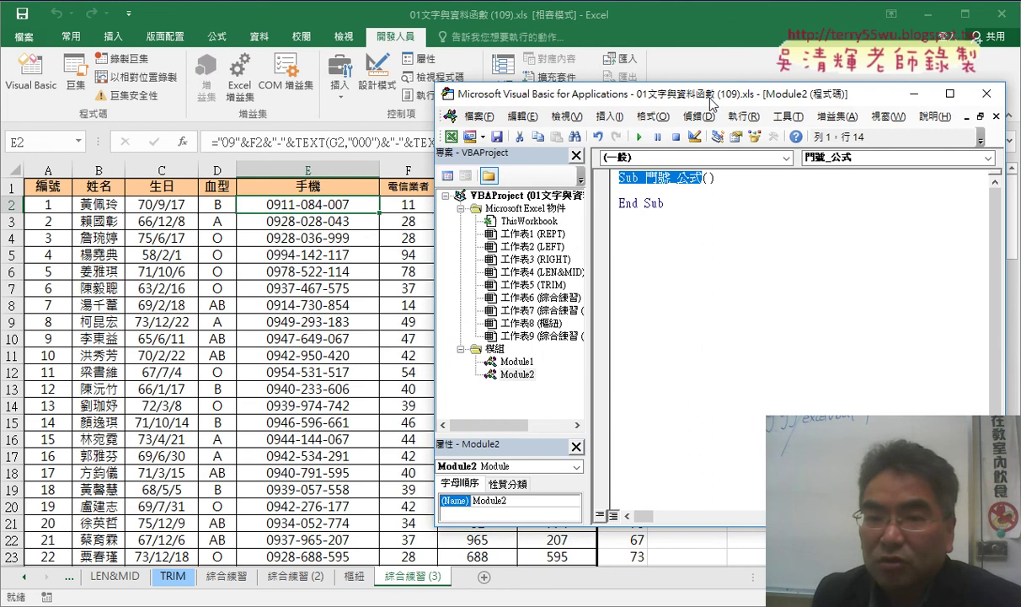
drag(712, 101, 715, 101)
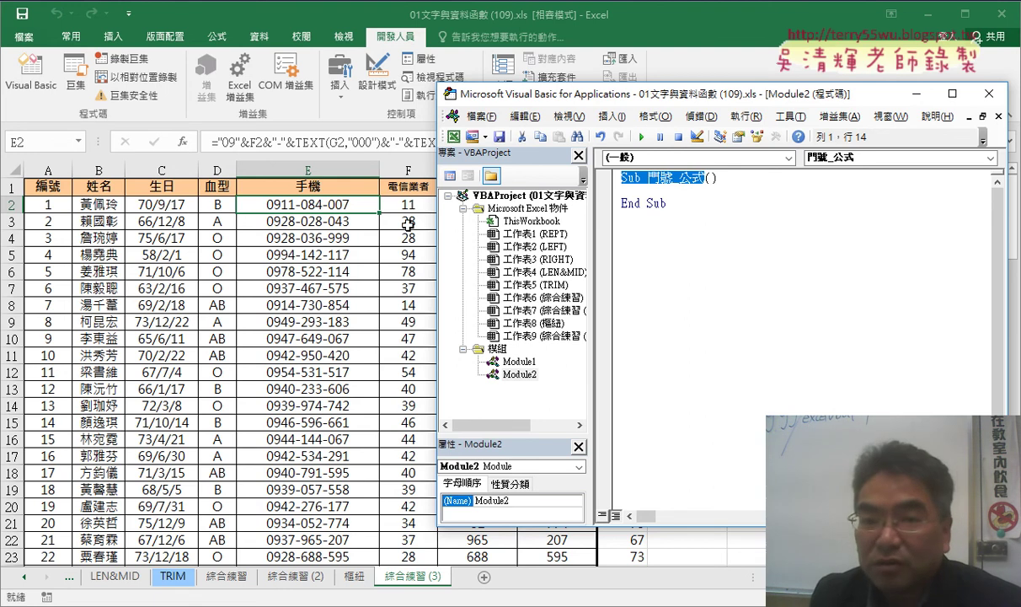
click(309, 226)
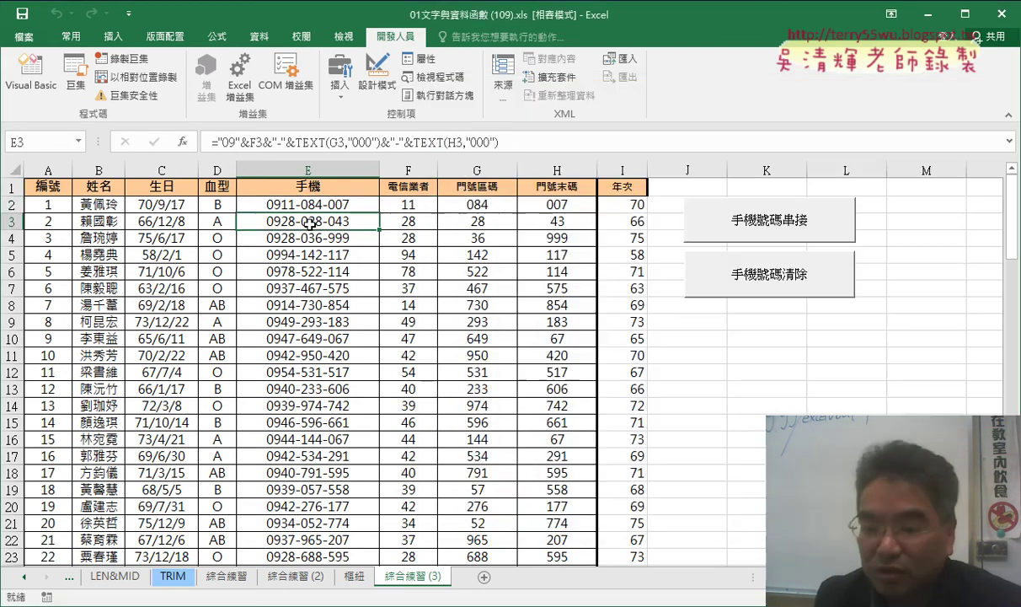
key(ctrl+shift+Down)
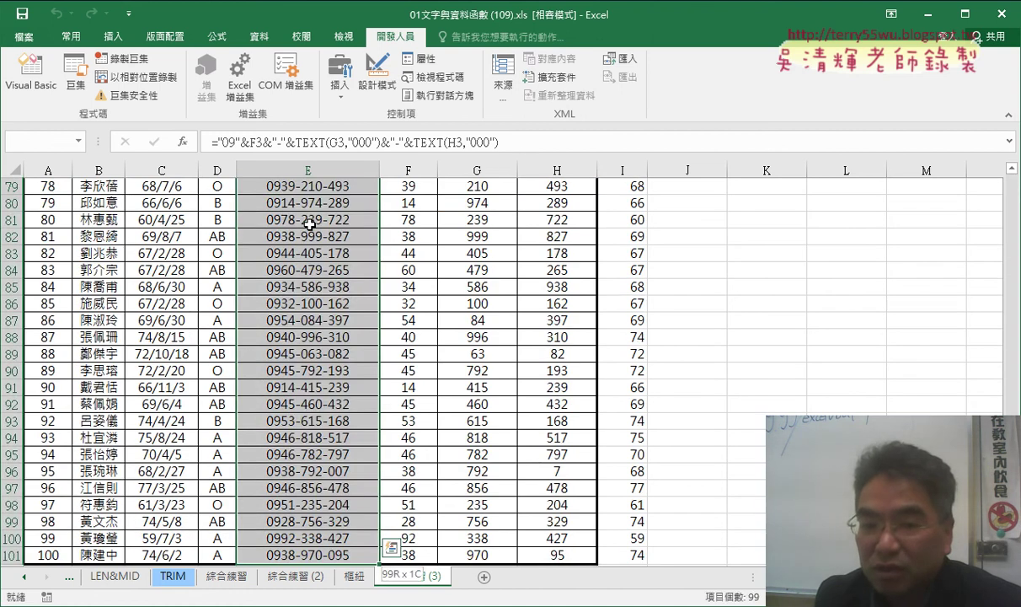
key(Delete)
key(ctrl+BackSpace)
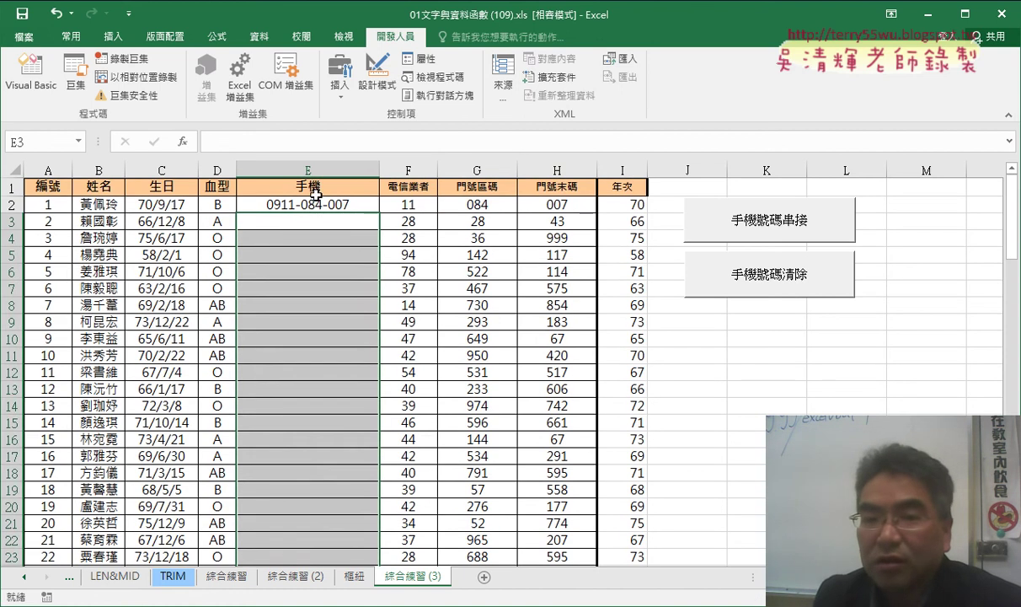
click(314, 204)
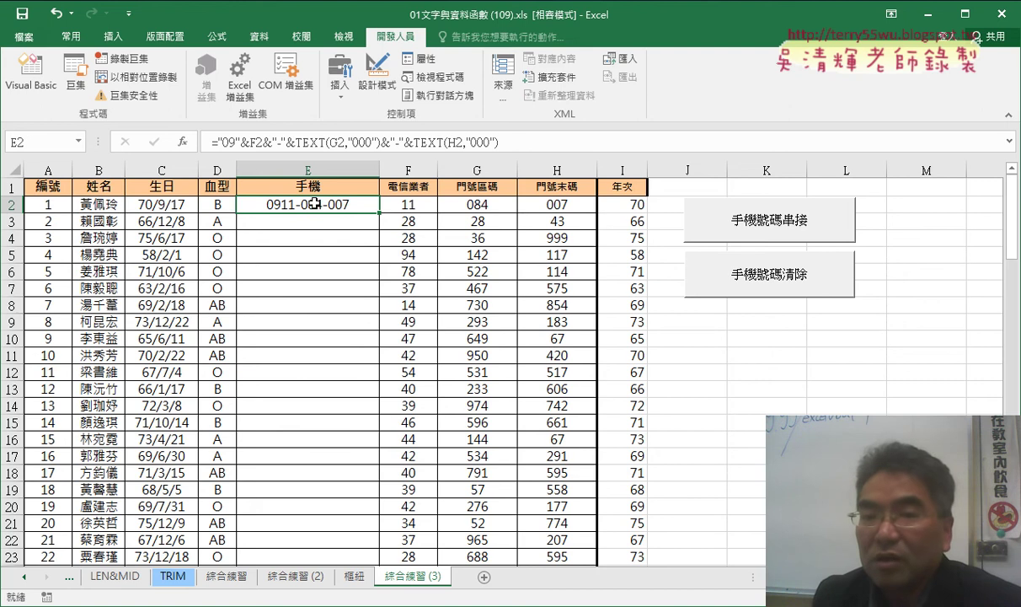
Reopen Module2 in the VBA editor, then move the code window down-left and widen it
click(31, 72)
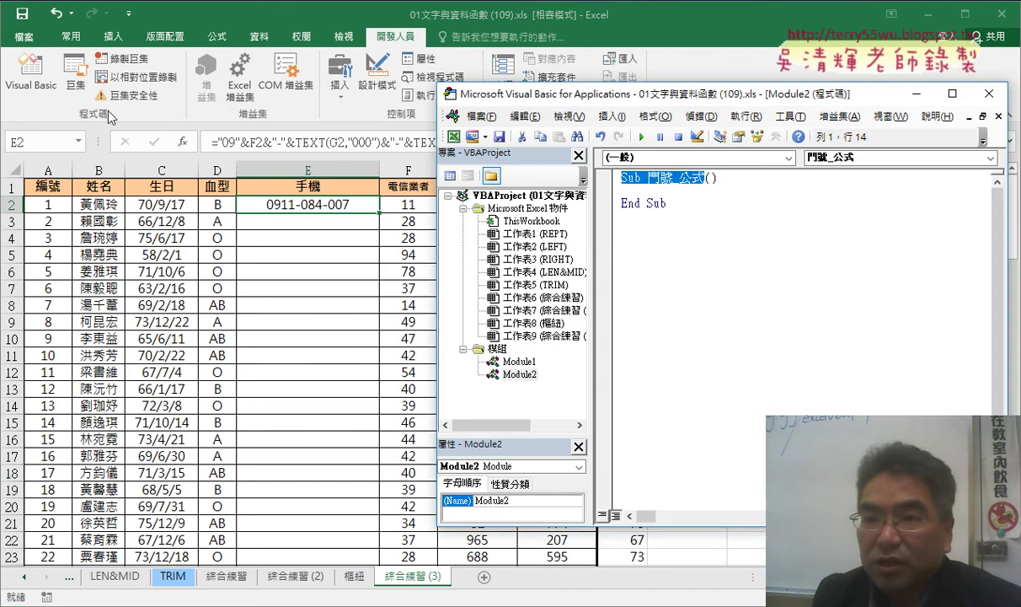
click(699, 192)
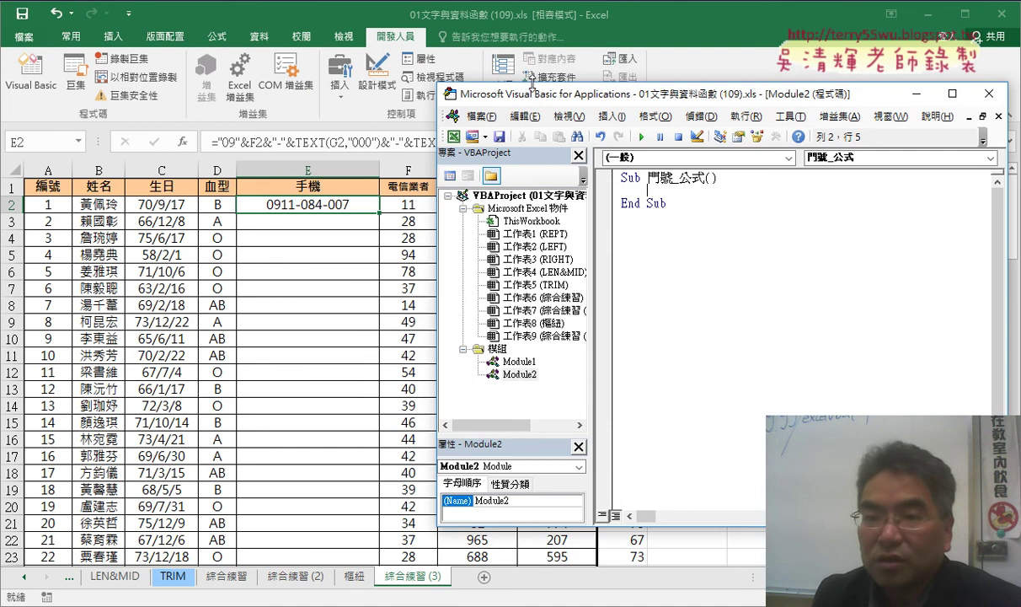
mouse_move(532, 82)
mouse_down()
mouse_move(275, 231)
mouse_move(234, 233)
mouse_up()
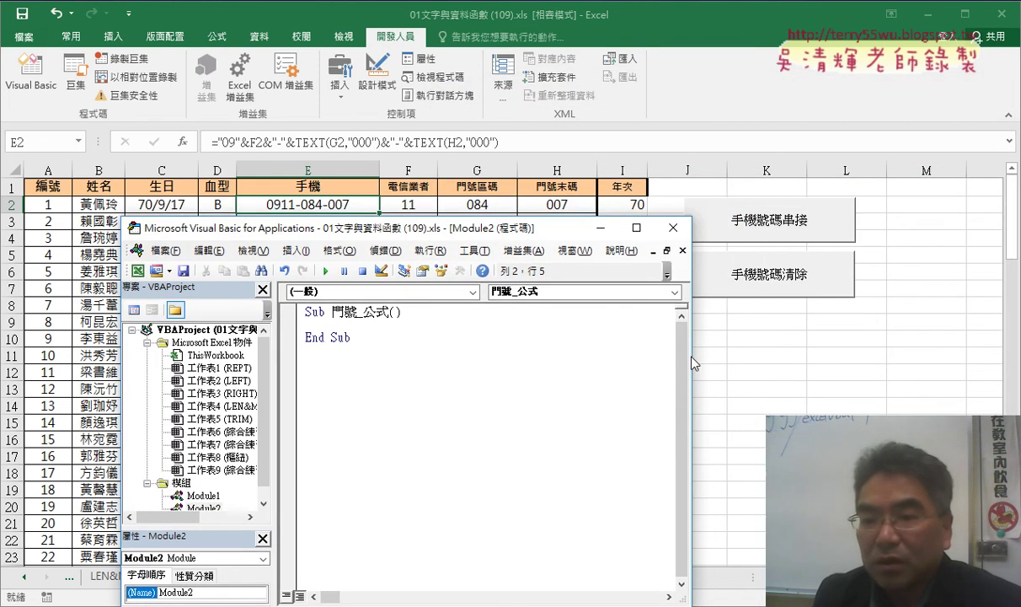
drag(693, 362, 892, 342)
text(ㄒ一)
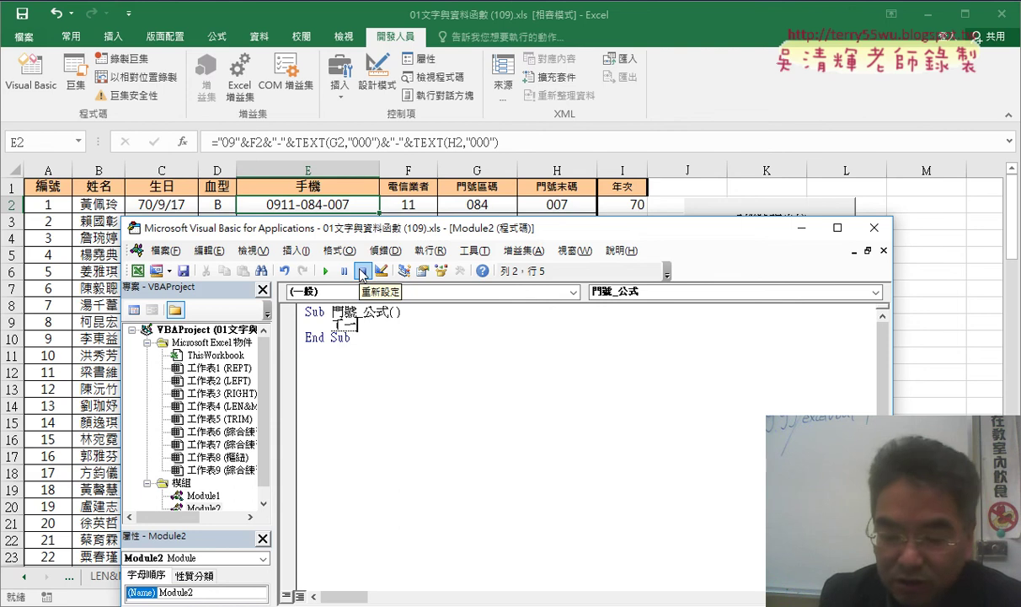
Type cells(2, in English input as the first line of 門號_公式, removing a stray 5
key(Escape)
text(ce)
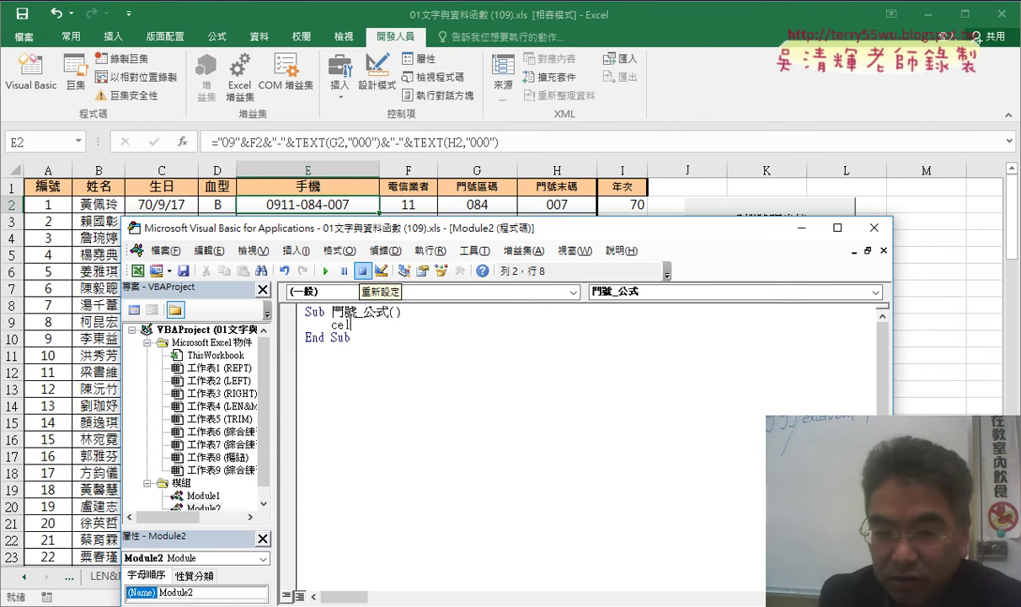
text(l)
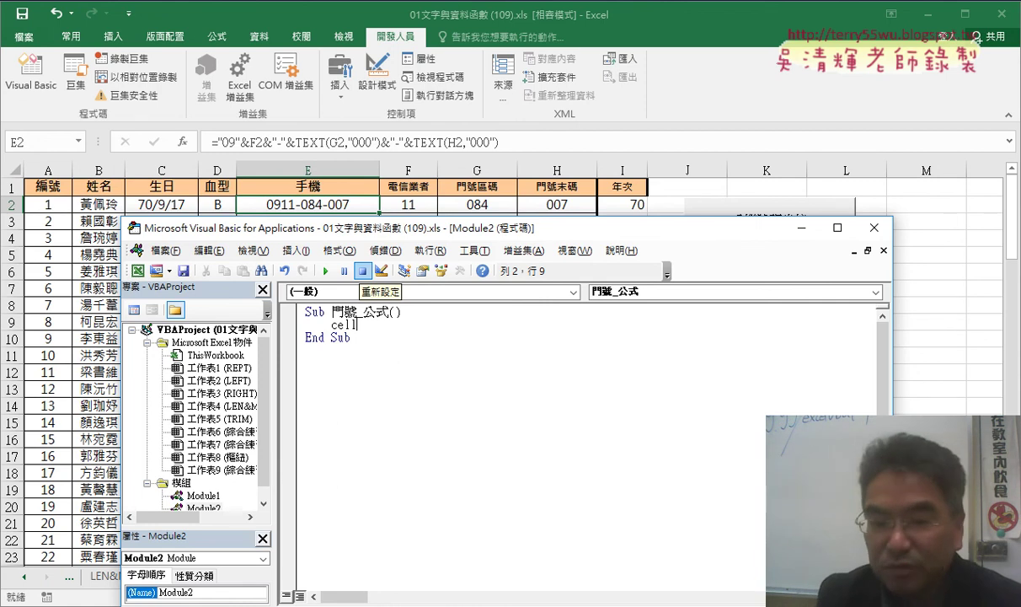
text(s)
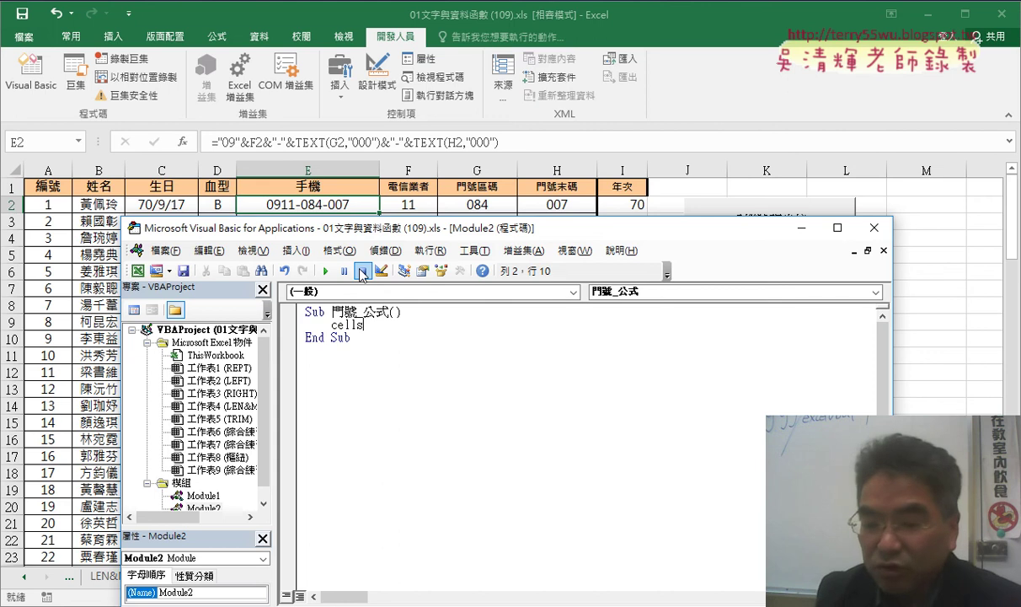
text(()
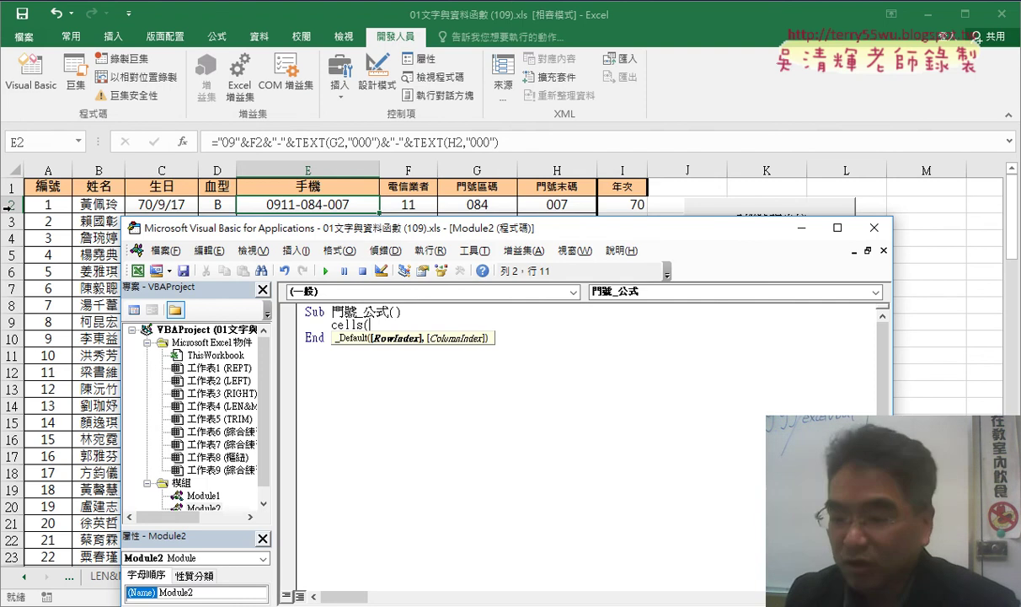
text(2)
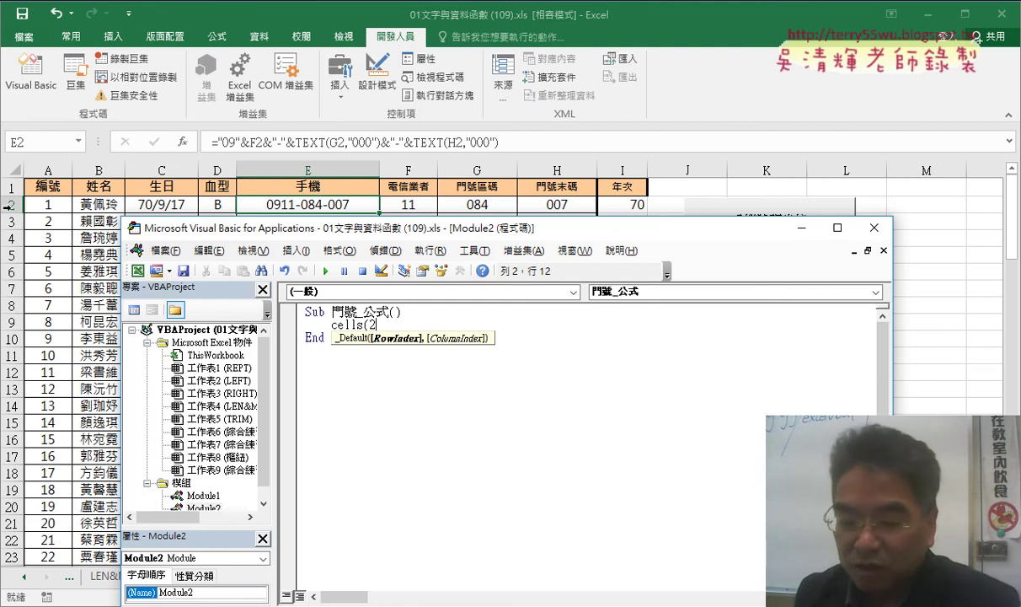
text(,)
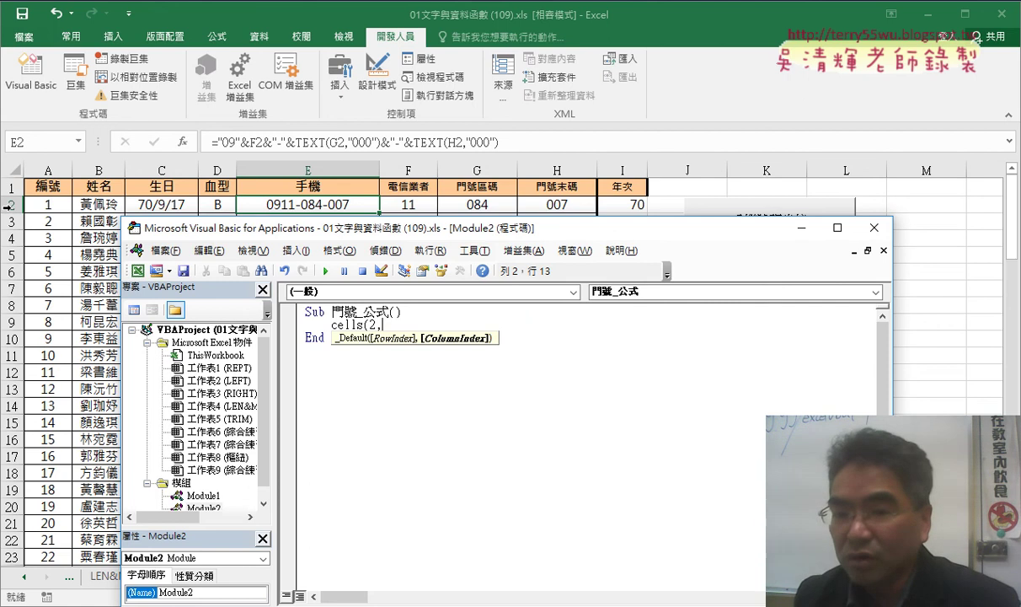
text(5)
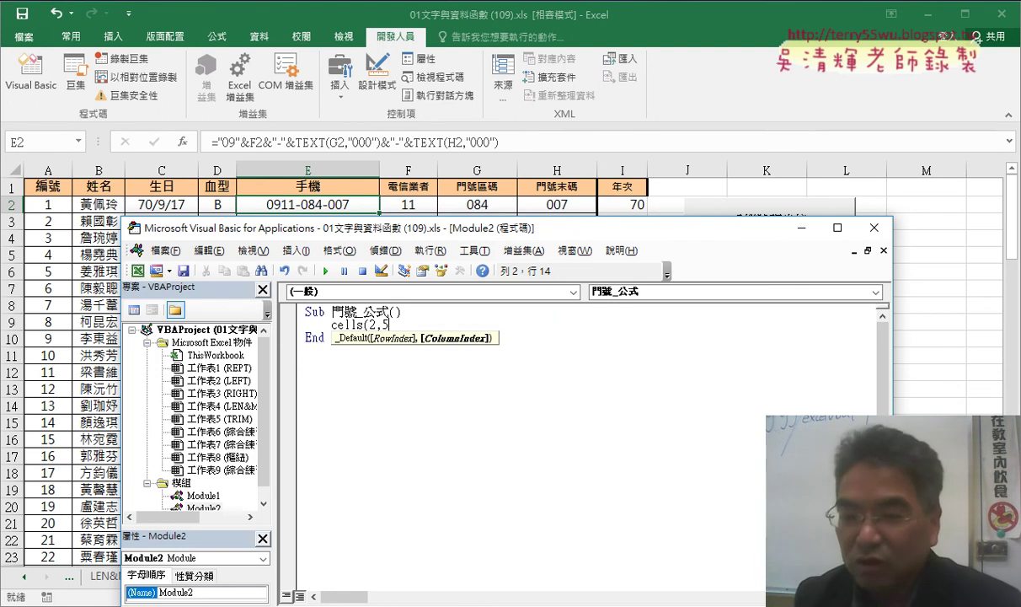
key(BackSpace)
text(")
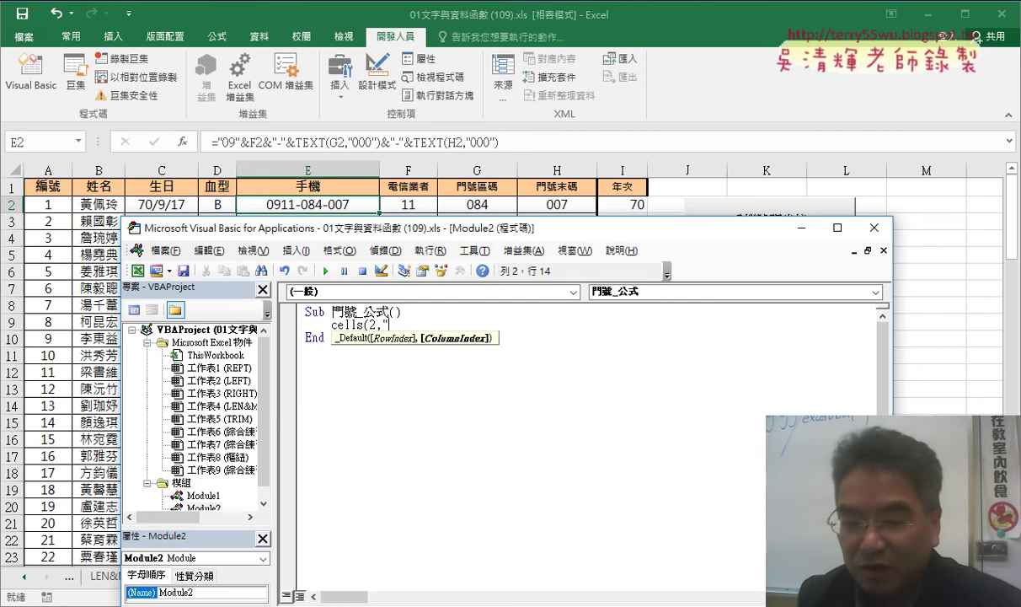
Finish the cell reference as cells(2,"E") and select the "E" argument
text(E)
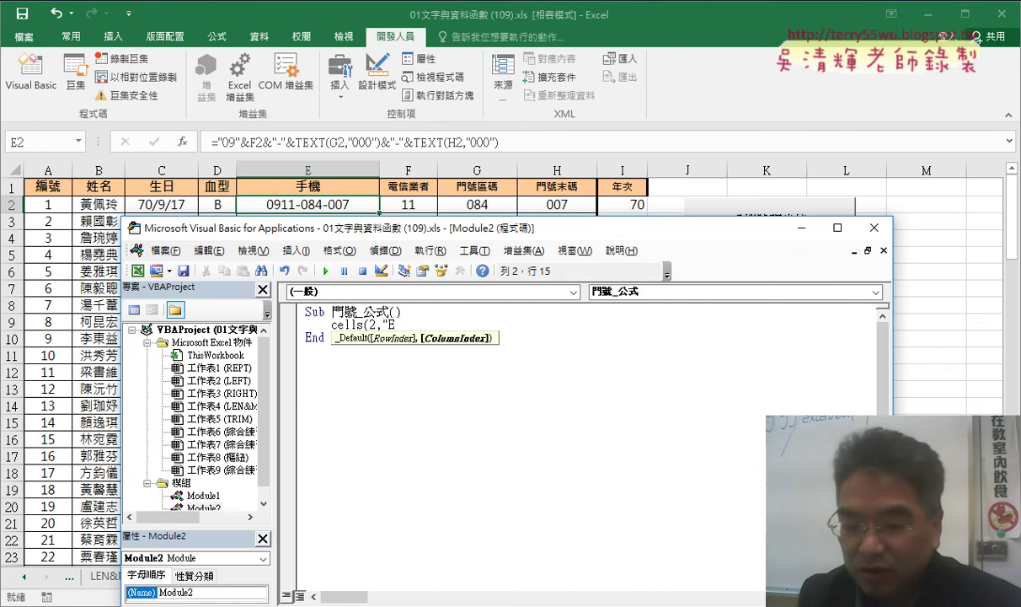
text(")
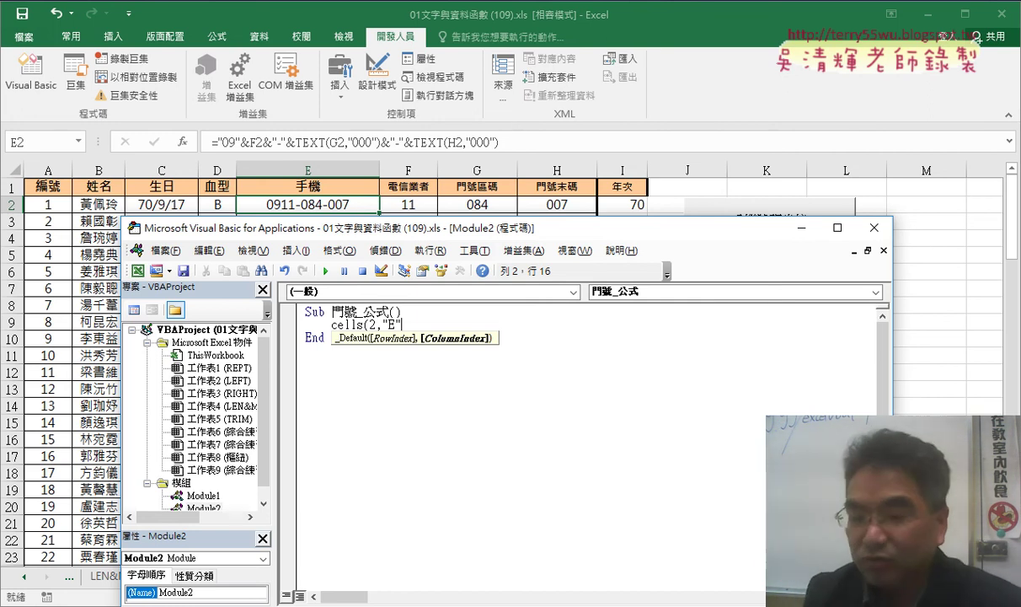
text())
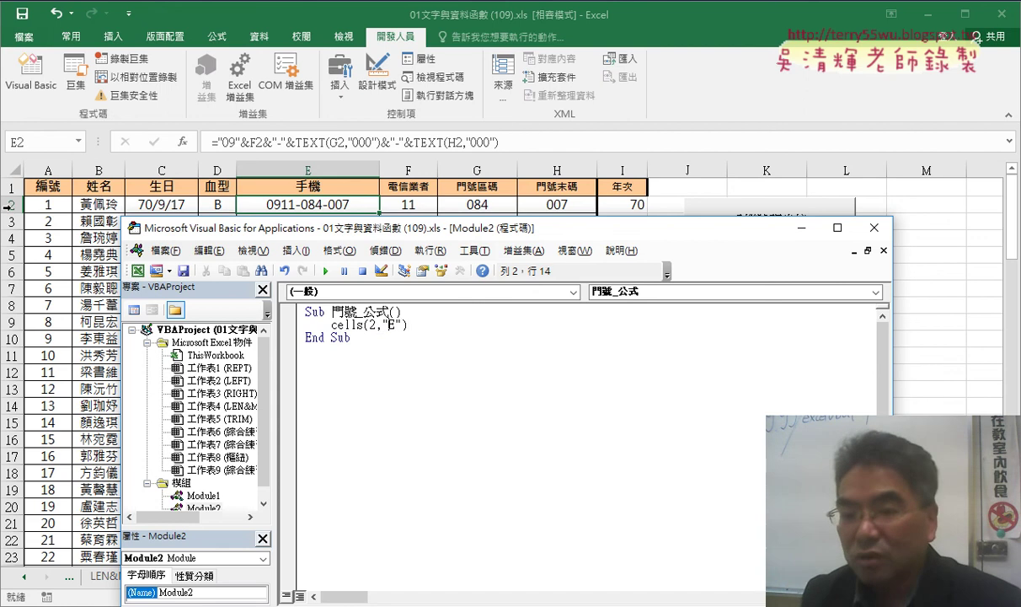
click(381, 324)
double_click(389, 325)
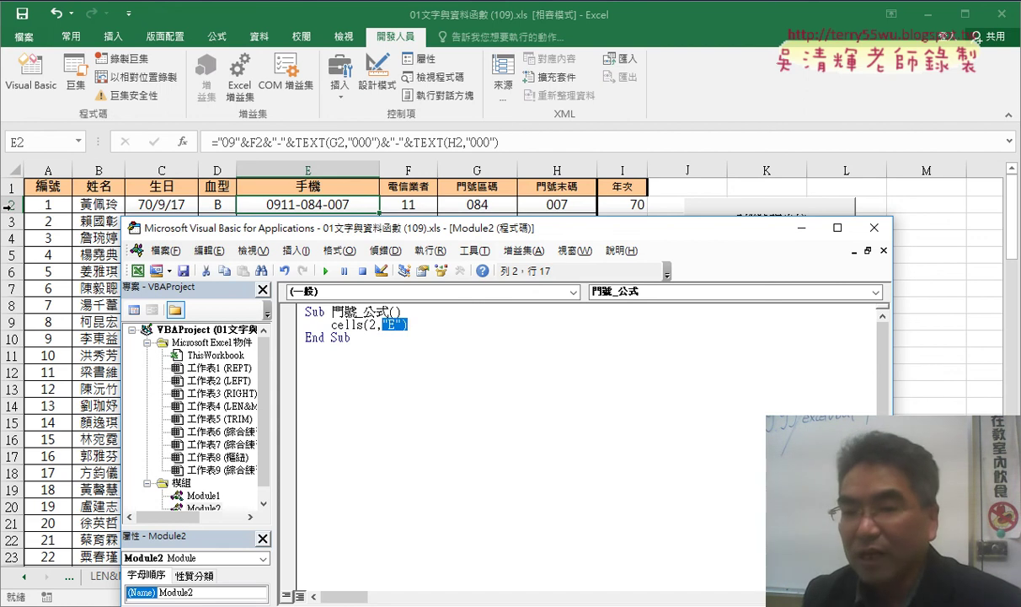
key(shift+Left)
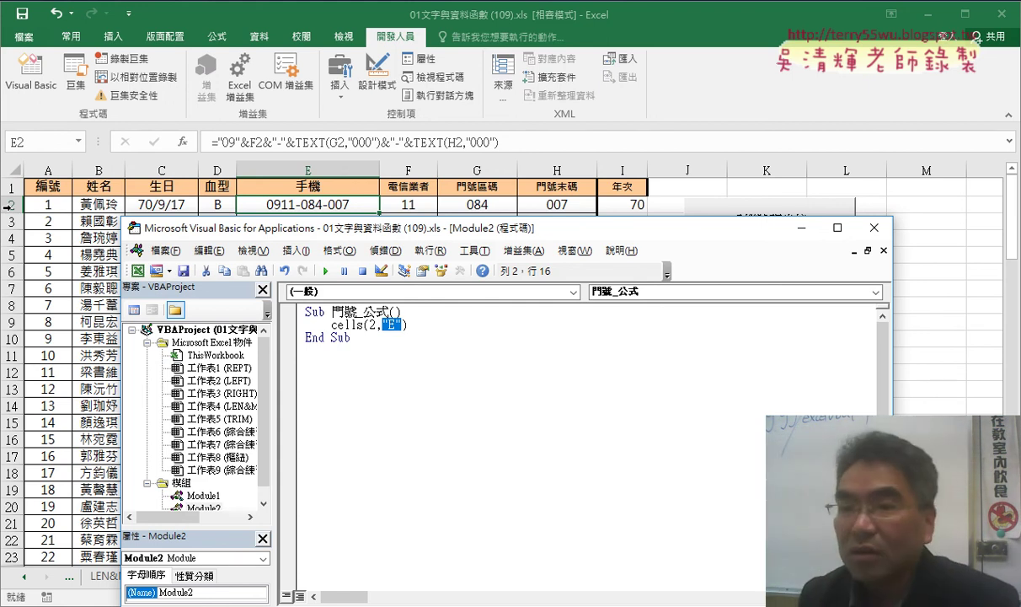
Append = "" so the line reads Cells(2, "E") = "" after auto-formatting
key(End)
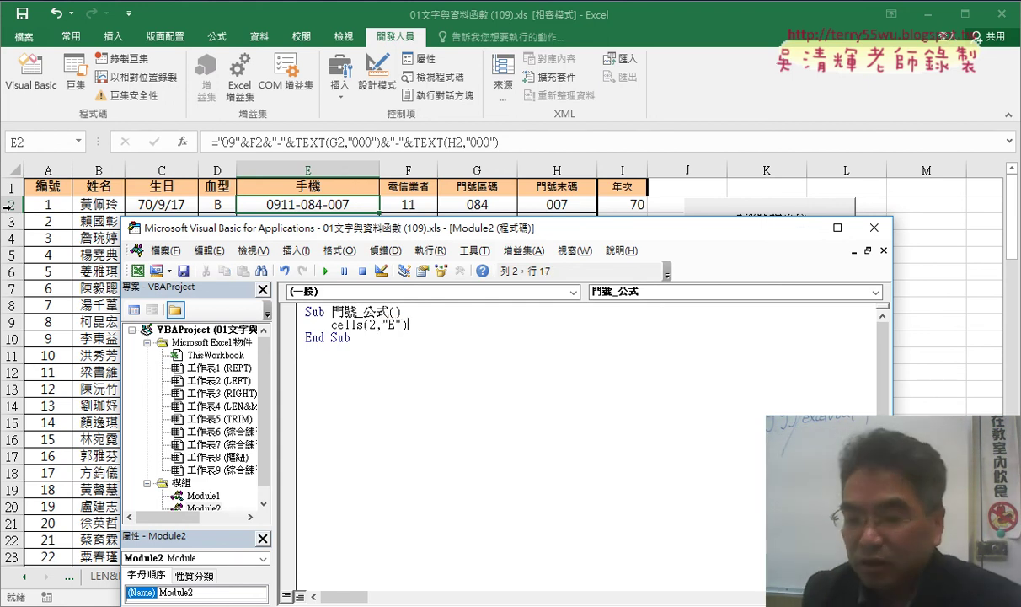
text(=)
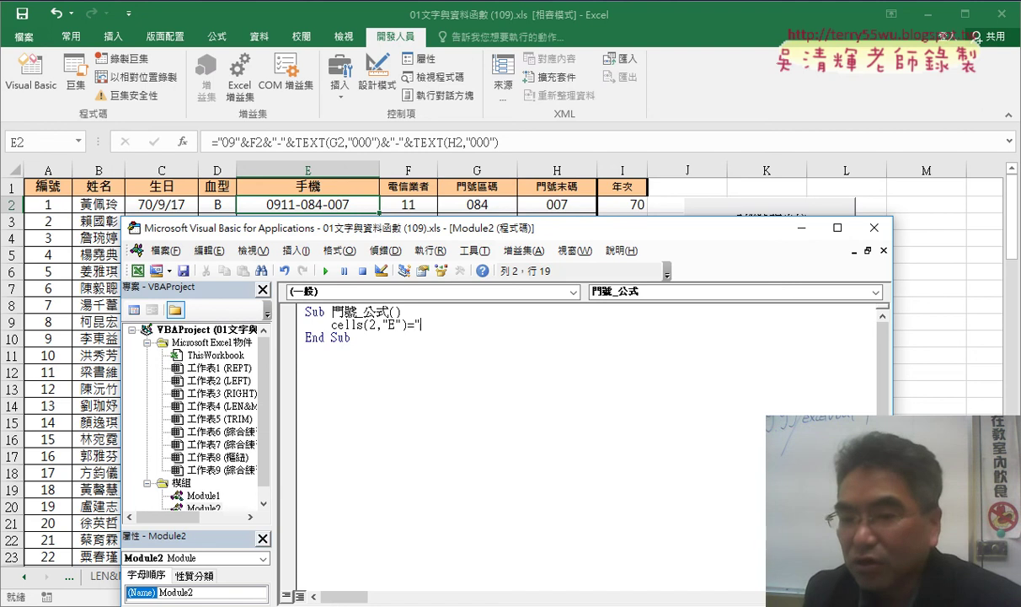
text(")
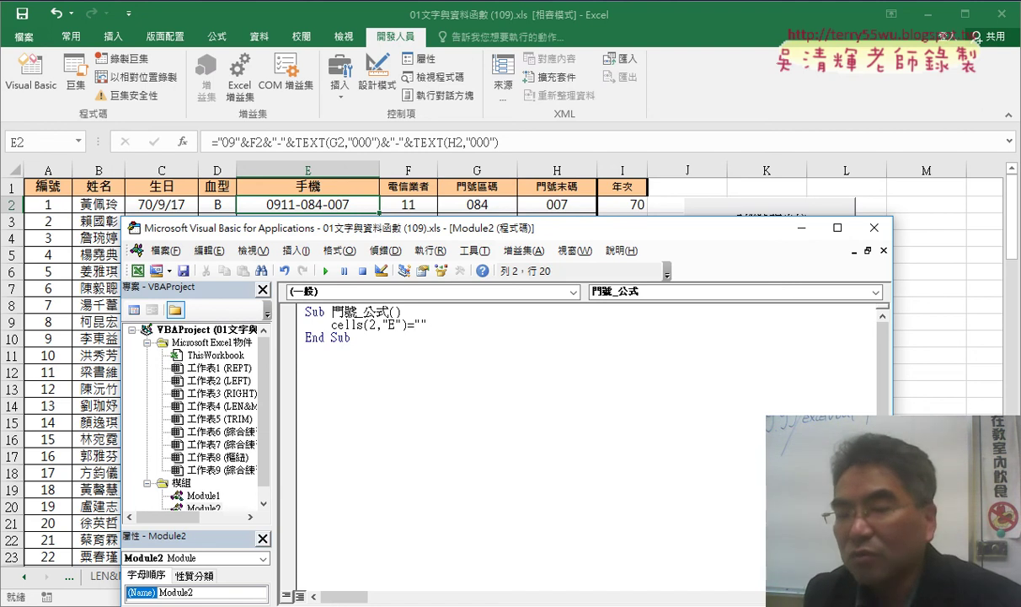
click(305, 337)
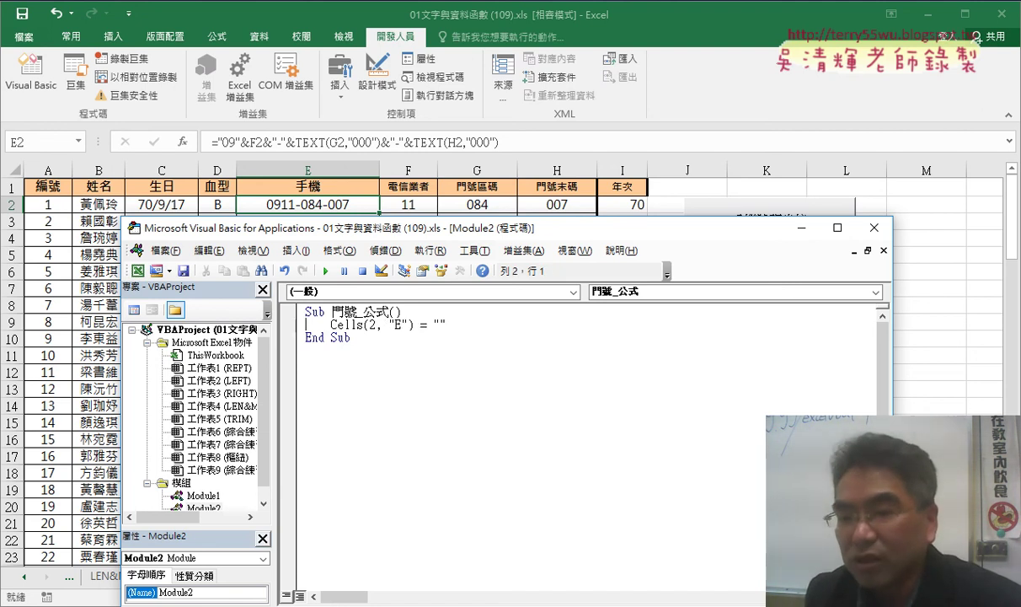
click(393, 324)
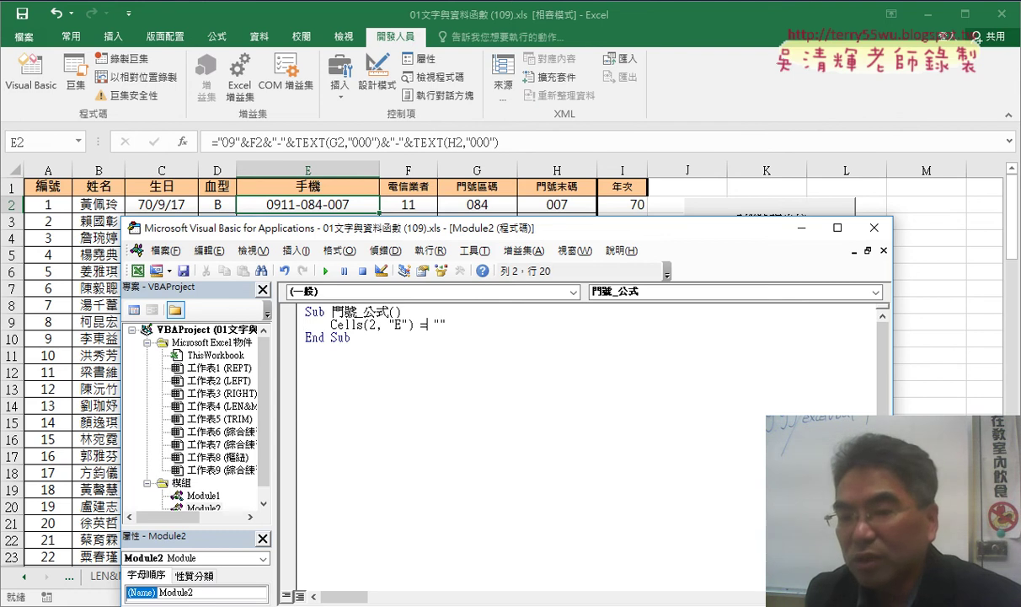
click(439, 324)
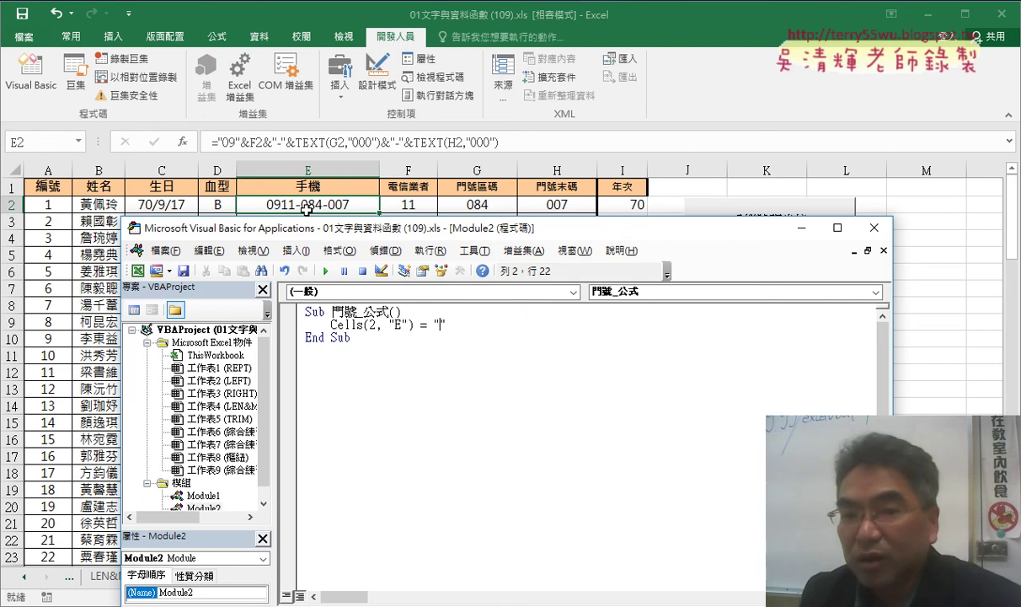
click(410, 150)
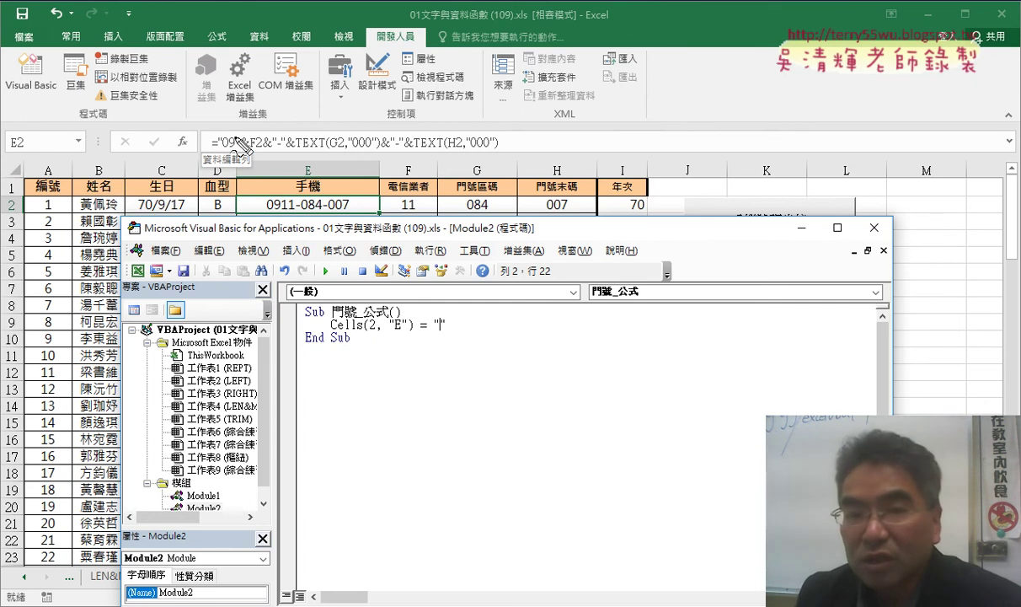
mouse_move(203, 132)
mouse_down()
mouse_move(204, 164)
mouse_move(326, 166)
mouse_move(314, 202)
mouse_move(335, 195)
mouse_up()
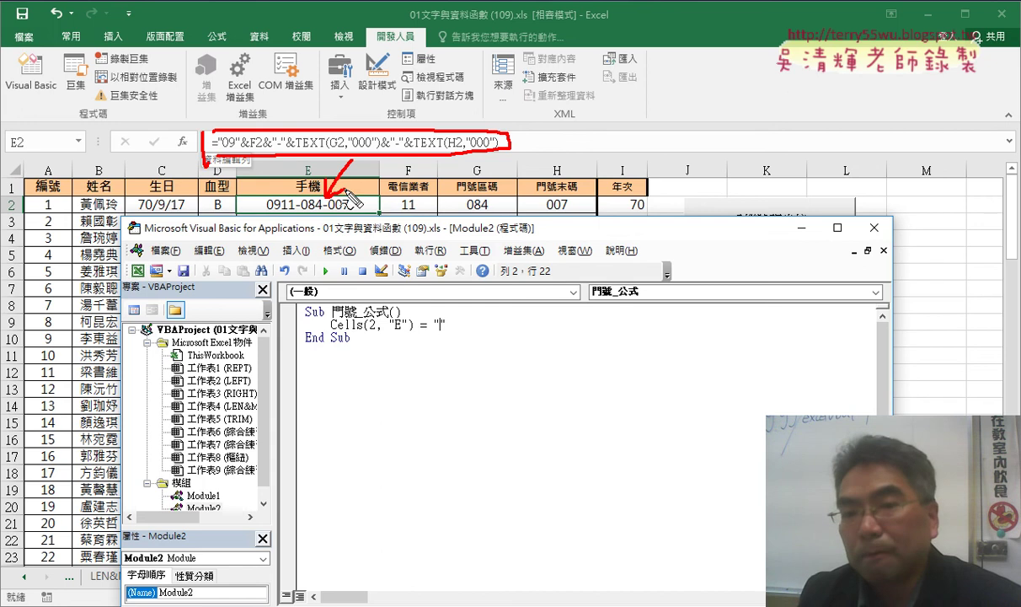
drag(524, 206, 543, 202)
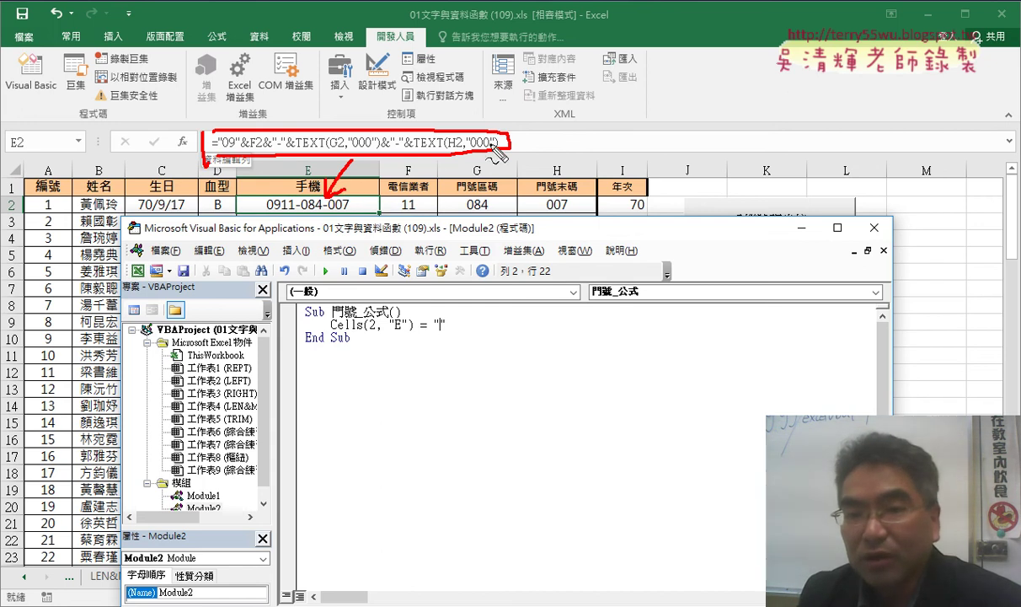
drag(407, 163, 439, 310)
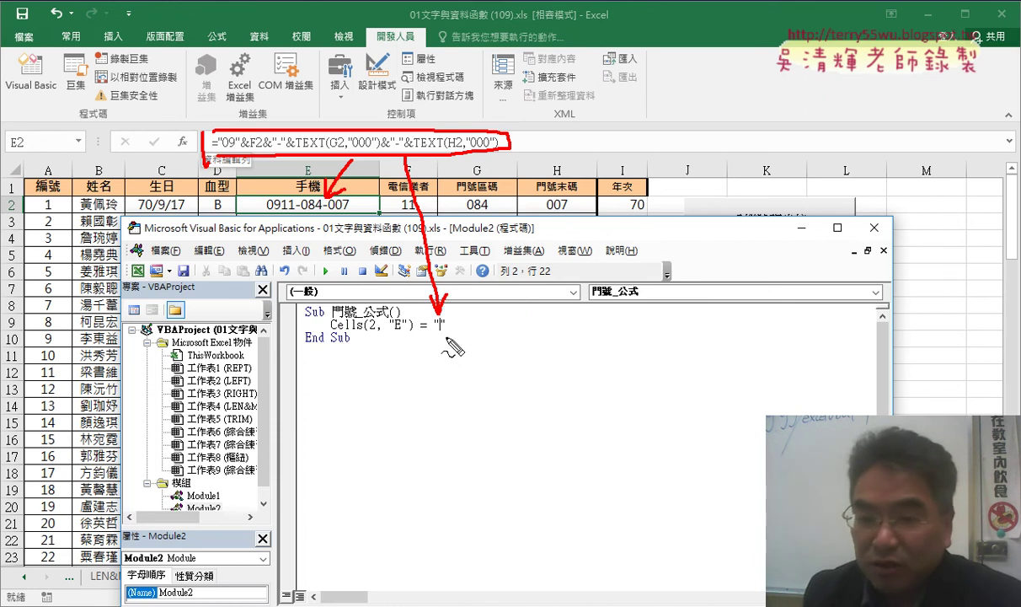
mouse_move(421, 340)
mouse_down()
mouse_move(420, 360)
mouse_move(444, 356)
mouse_up()
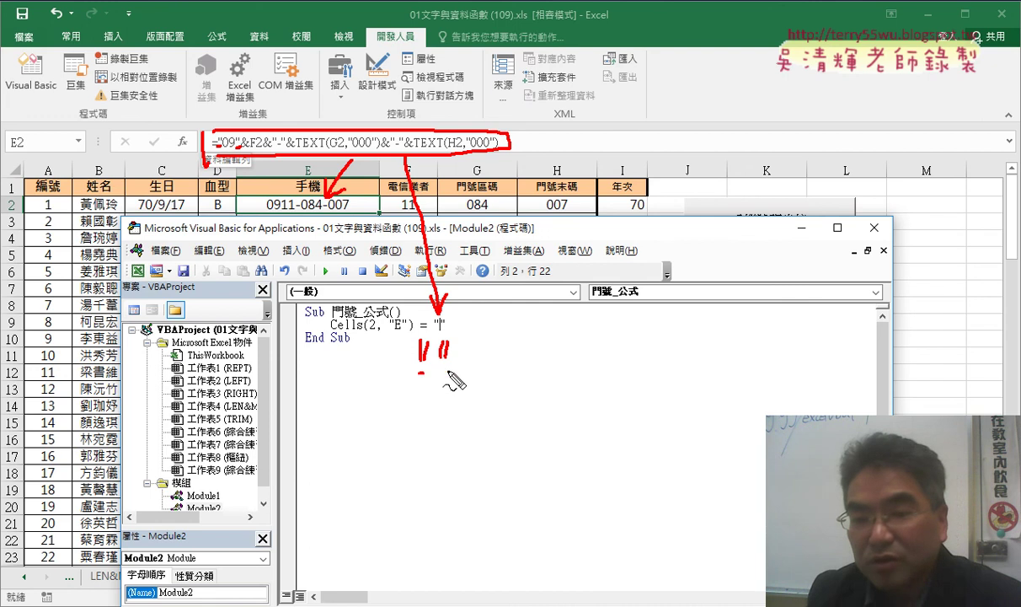
drag(442, 368, 451, 368)
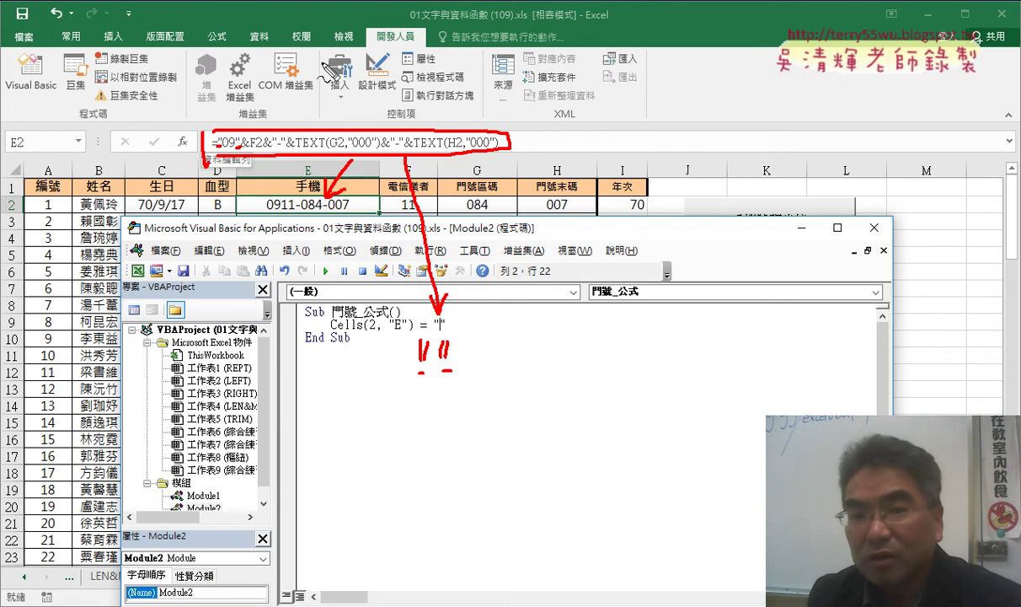
drag(321, 62, 321, 81)
mouse_move(332, 61)
mouse_down()
mouse_move(332, 81)
mouse_move(411, 93)
mouse_up()
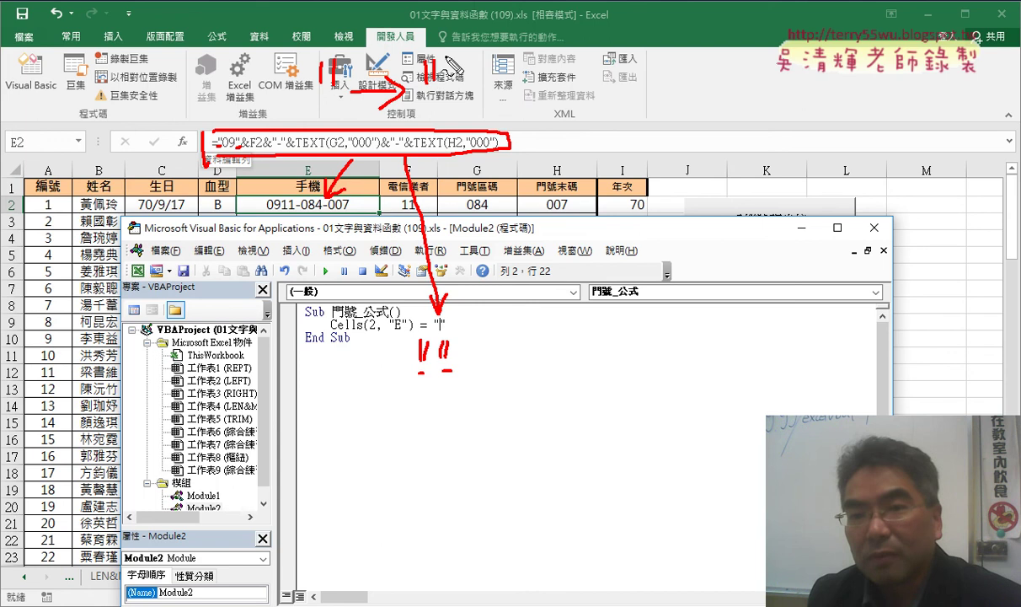
drag(447, 56, 449, 82)
drag(479, 123, 469, 123)
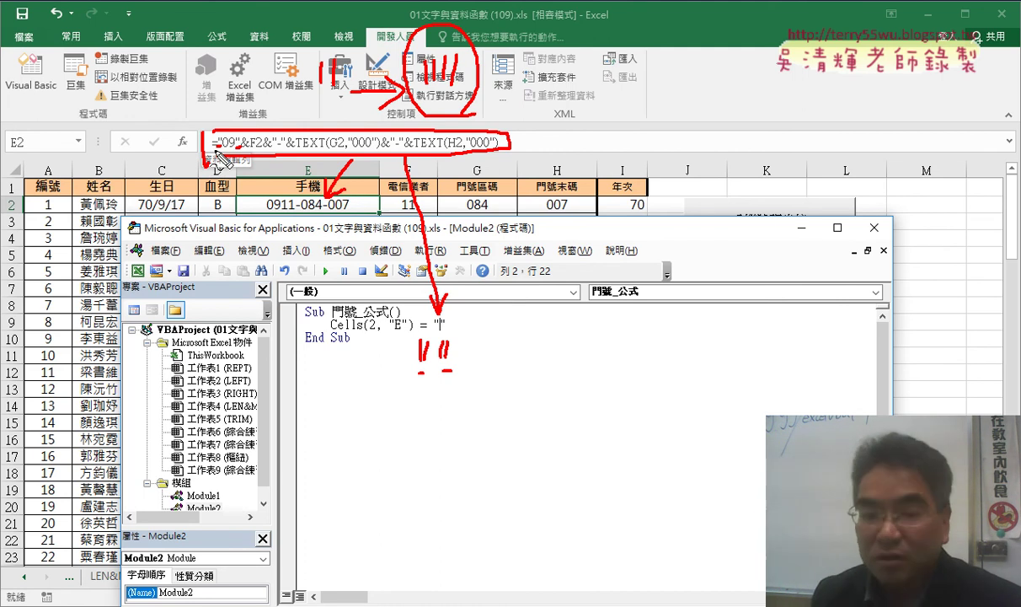
key(Escape)
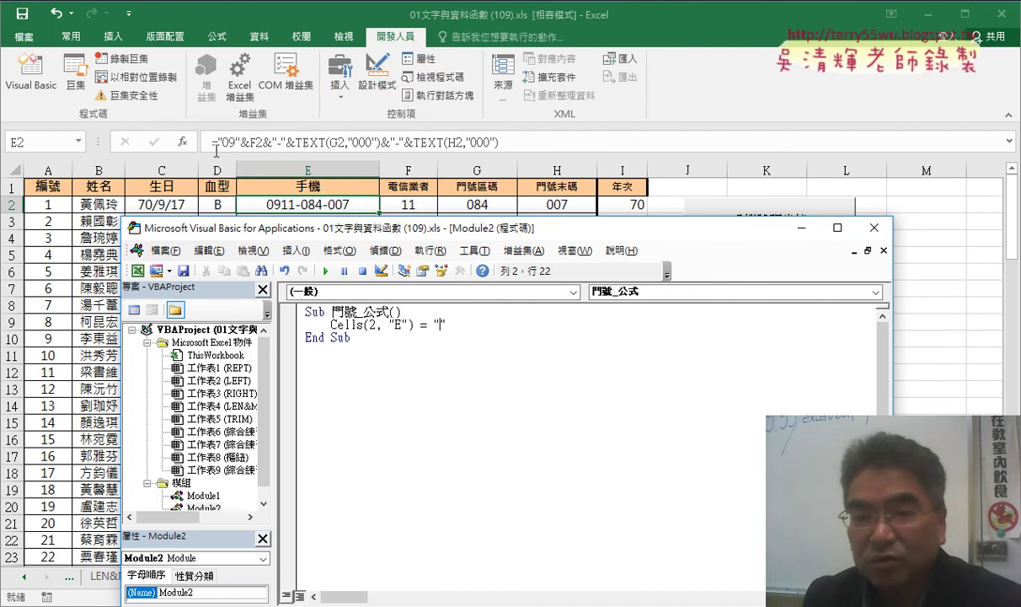
Copy E2's full formula ="09"&F2&"-"&TEXT(G2,"000")&"-"&TEXT(H2,"000") from the formula bar, leaving E2 unchanged
click(212, 143)
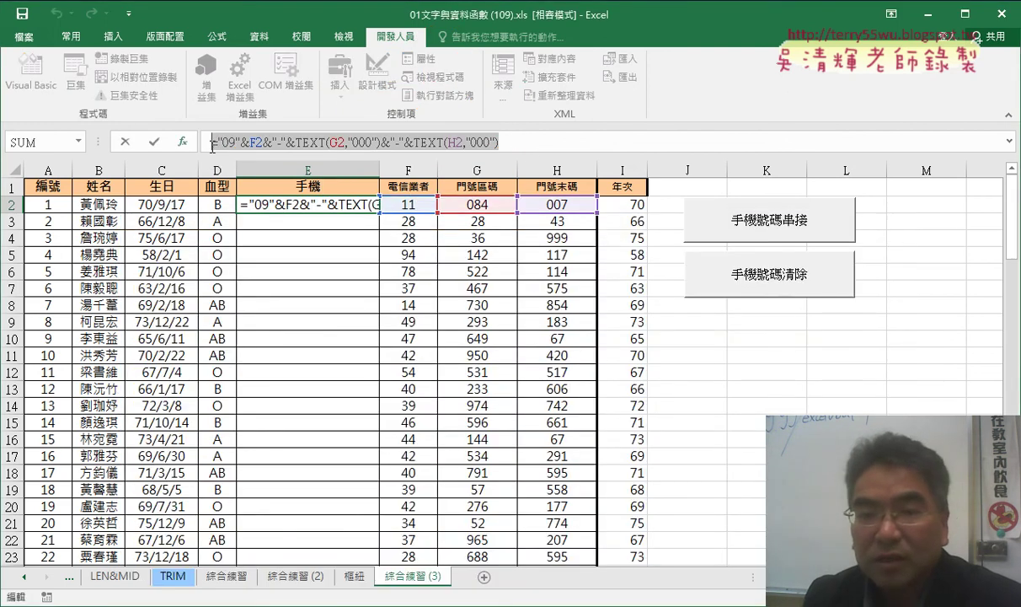
right_click(316, 143)
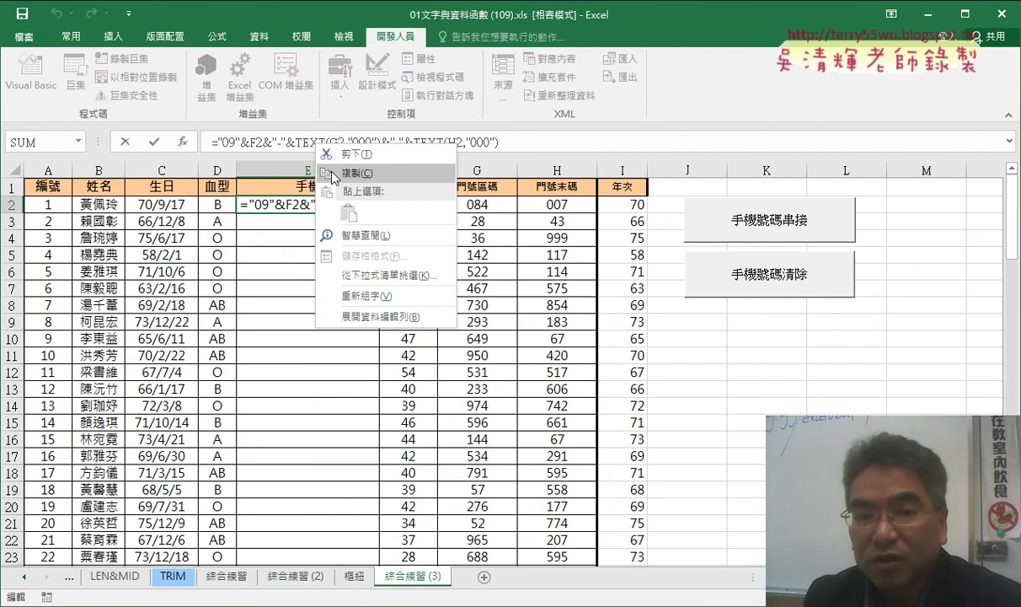
click(336, 175)
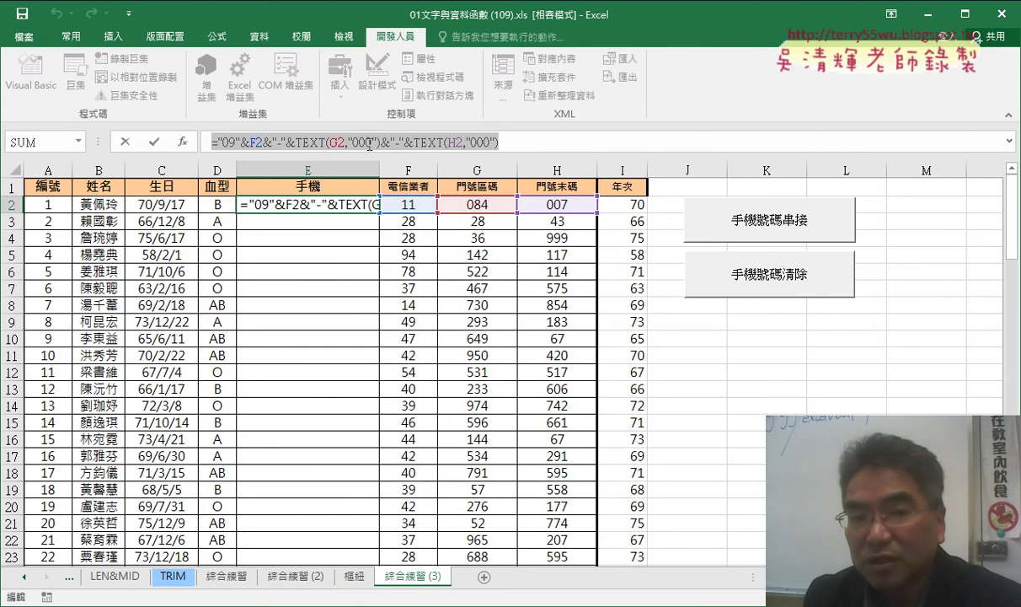
click(126, 143)
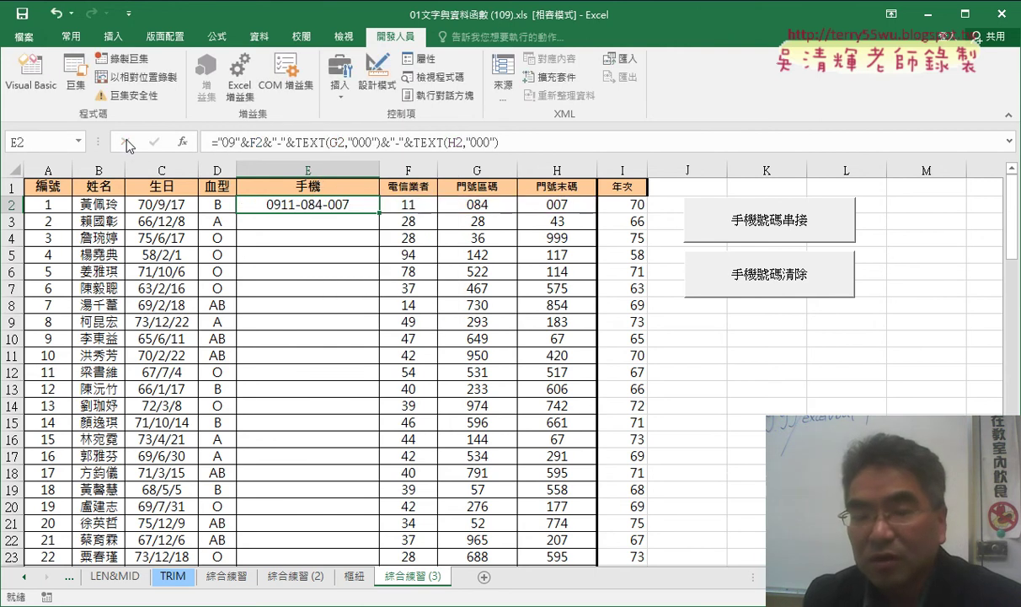
click(310, 143)
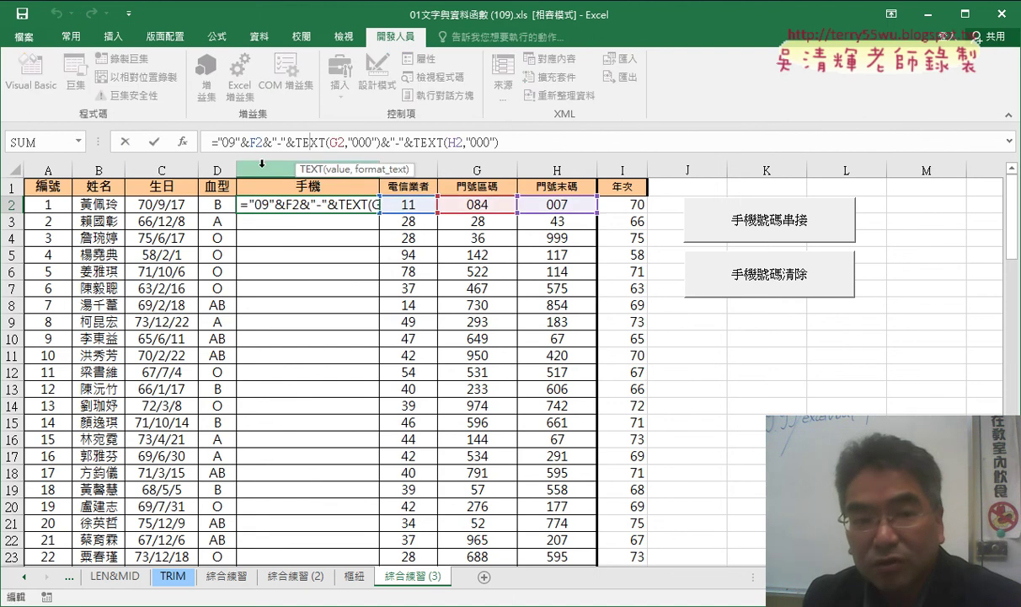
drag(213, 143, 506, 143)
right_click(430, 148)
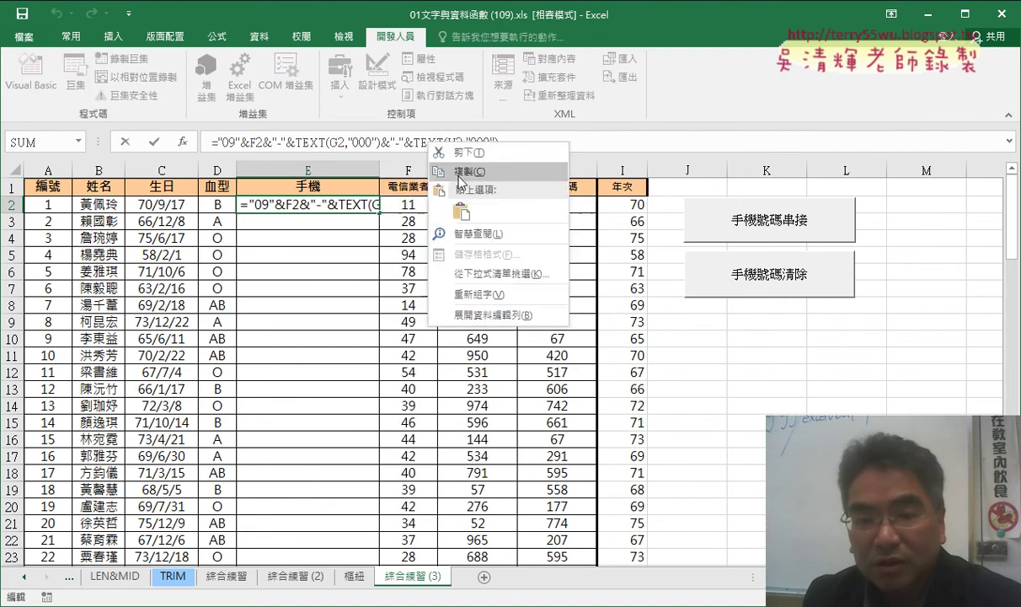
click(455, 171)
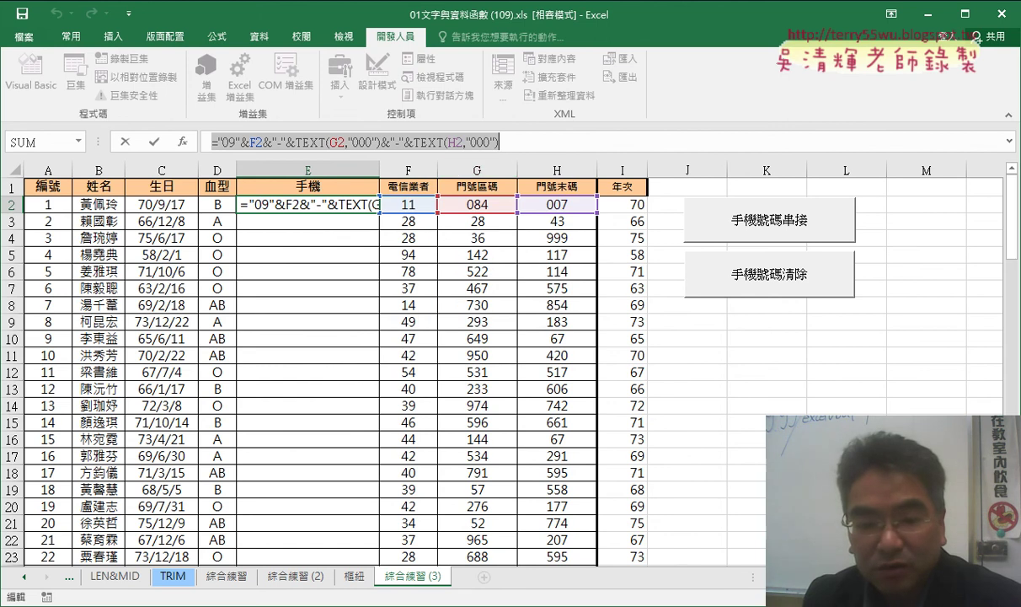
click(300, 522)
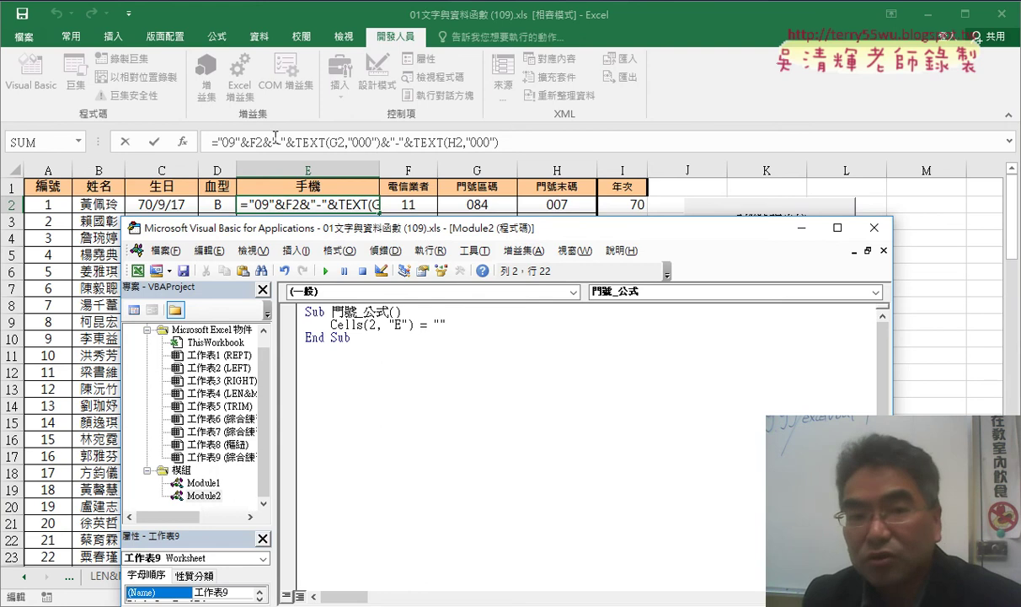
click(125, 145)
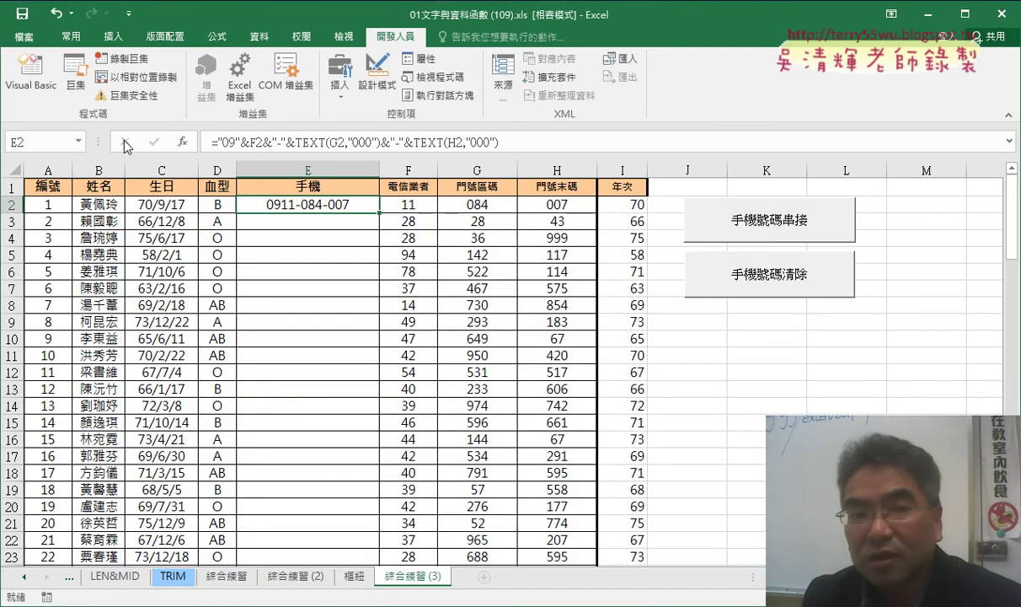
Paste the copied formula between the quotes in Module2 and dismiss the resulting compile error
click(38, 83)
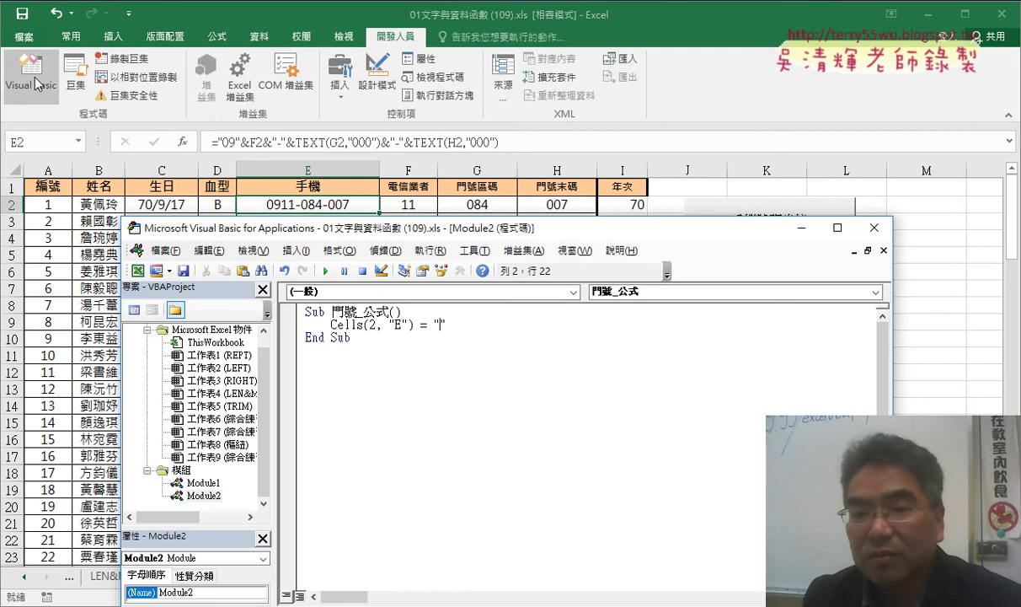
right_click(442, 323)
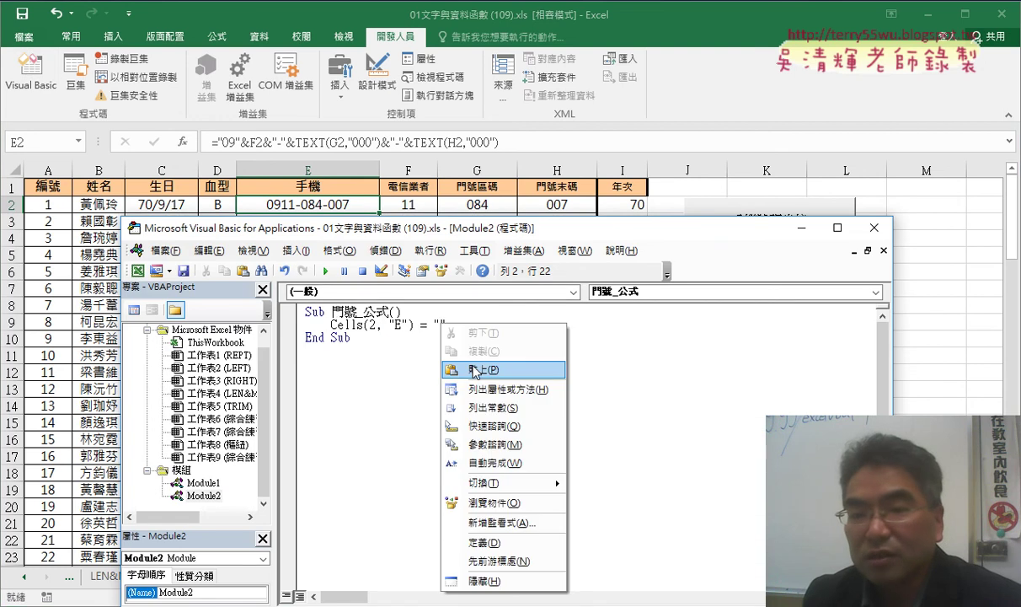
click(477, 372)
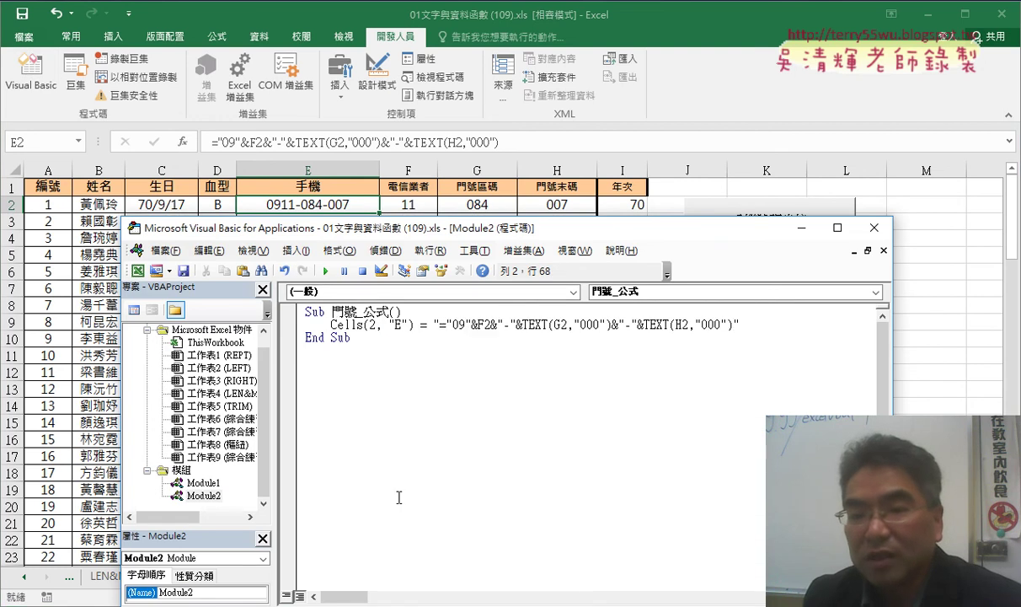
click(416, 444)
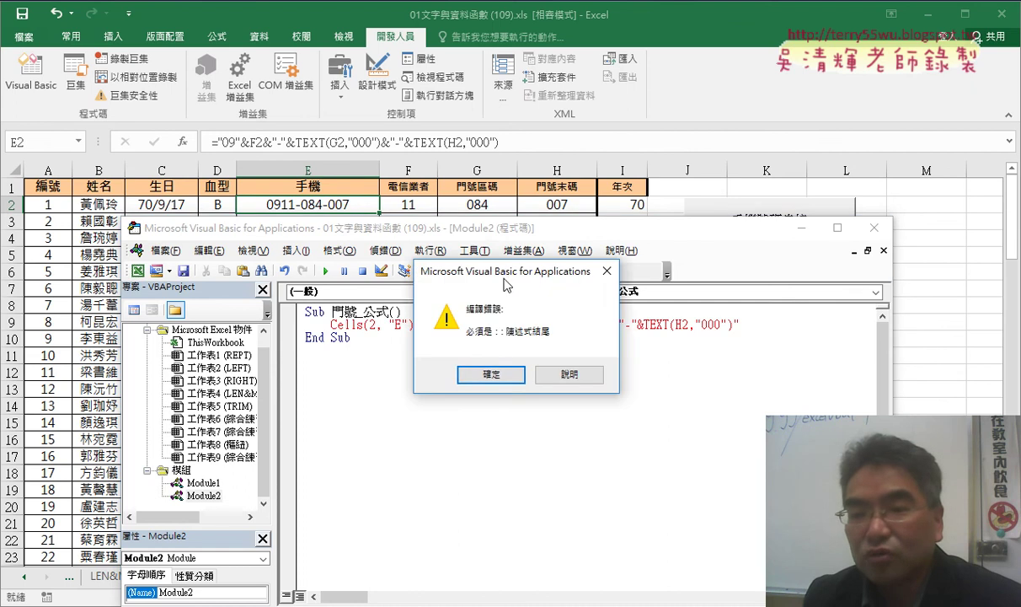
drag(506, 285, 502, 385)
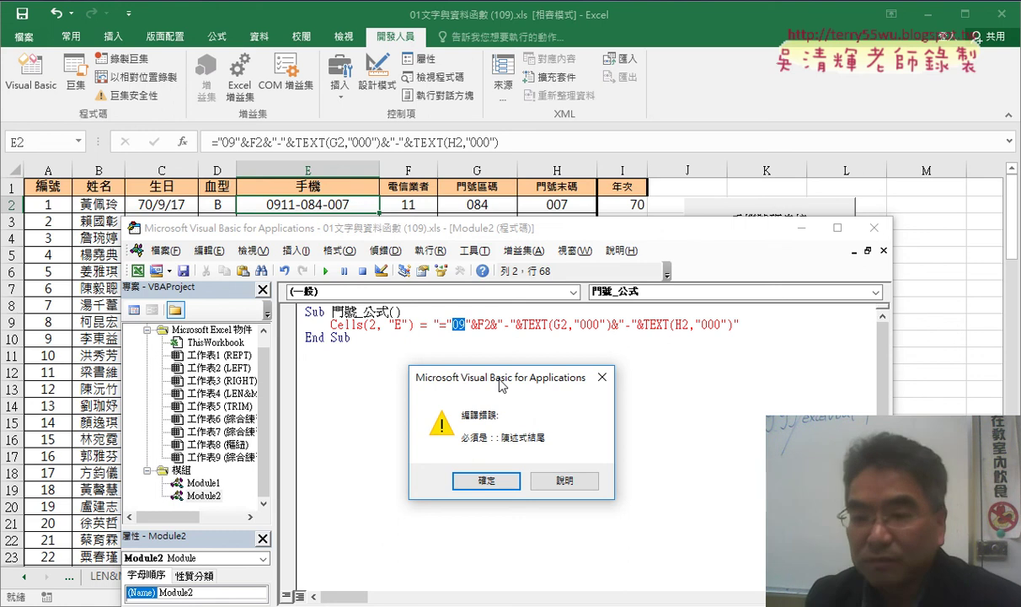
click(602, 377)
Cut the formula string back out of the line, then move the code window up-left
drag(441, 326, 715, 327)
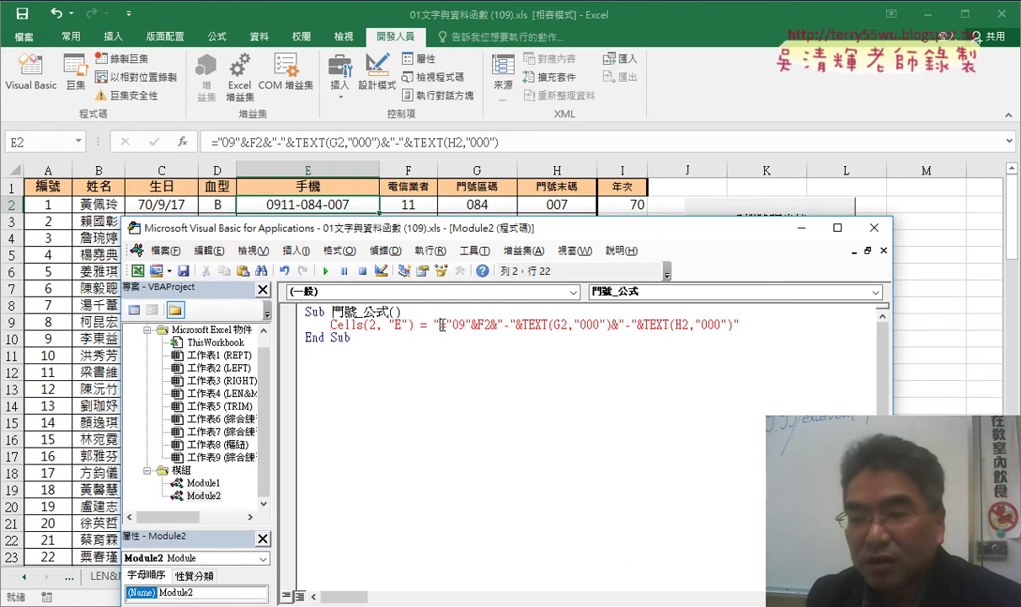
right_click(659, 319)
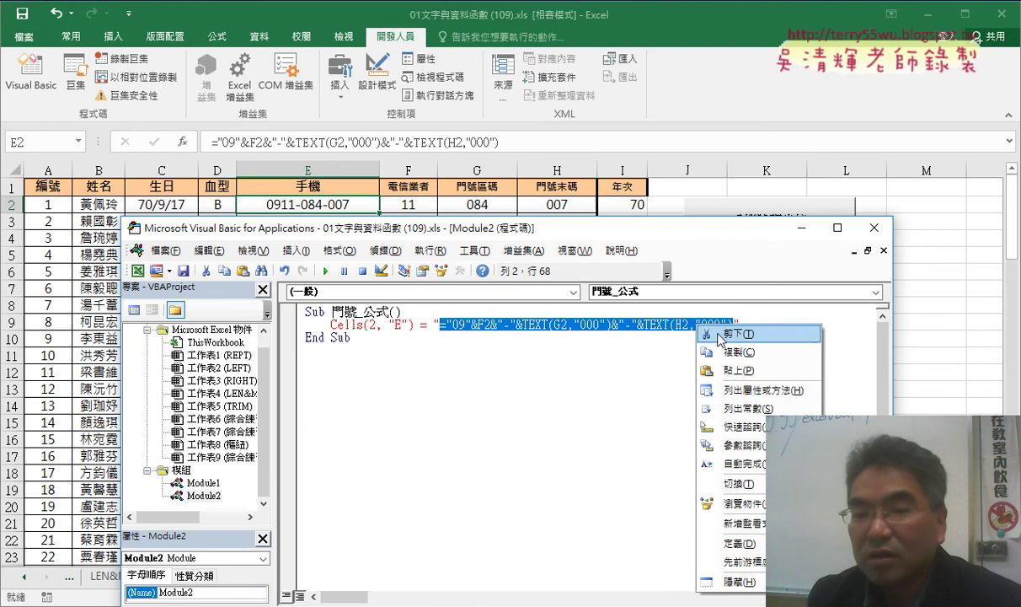
click(683, 322)
drag(474, 234, 517, 184)
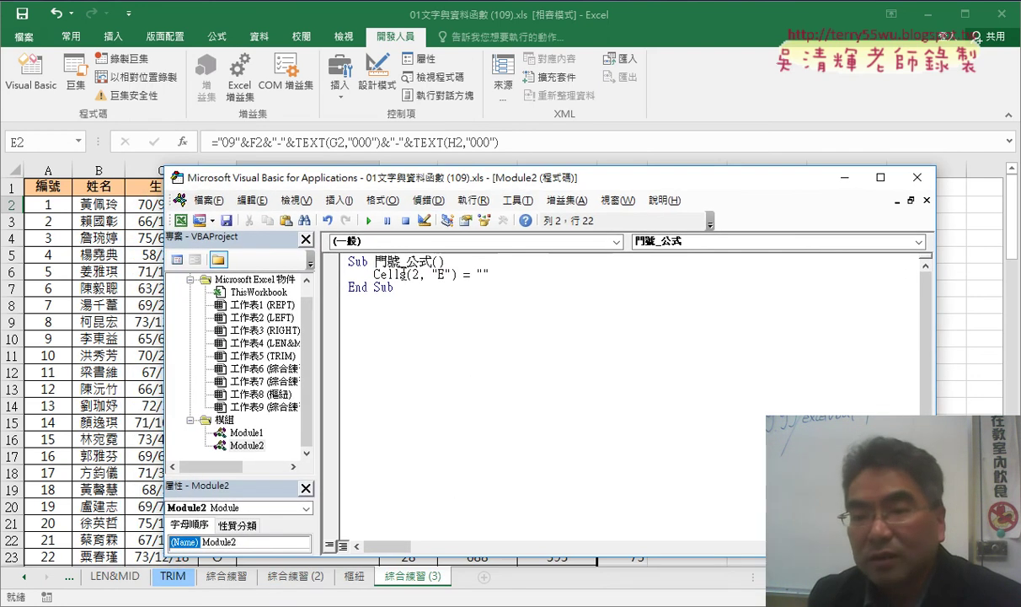
Paste the formula back and try doubling its quotes by hand, then undo those edits
right_click(484, 273)
click(506, 321)
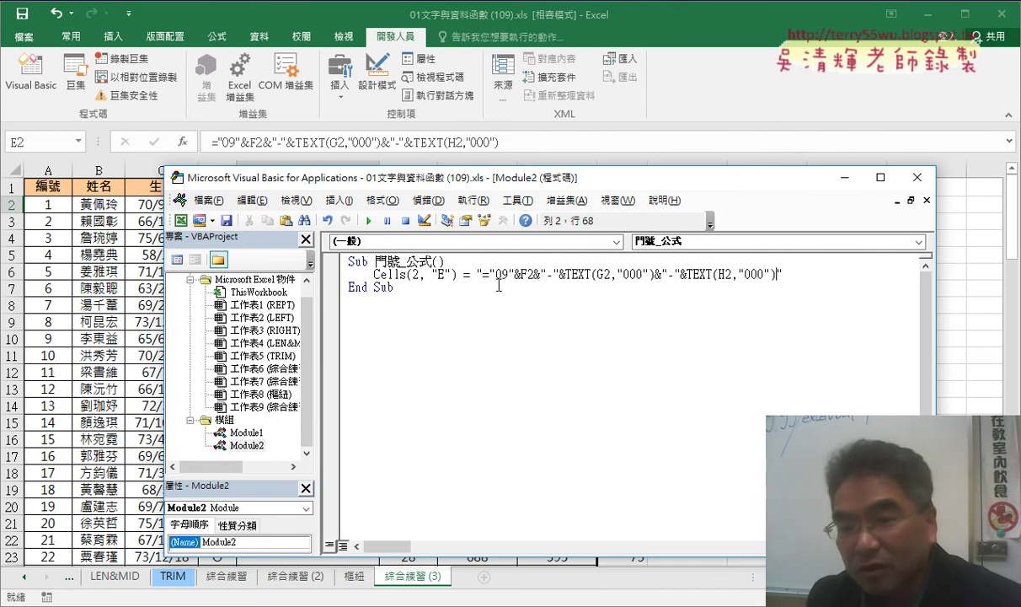
click(492, 273)
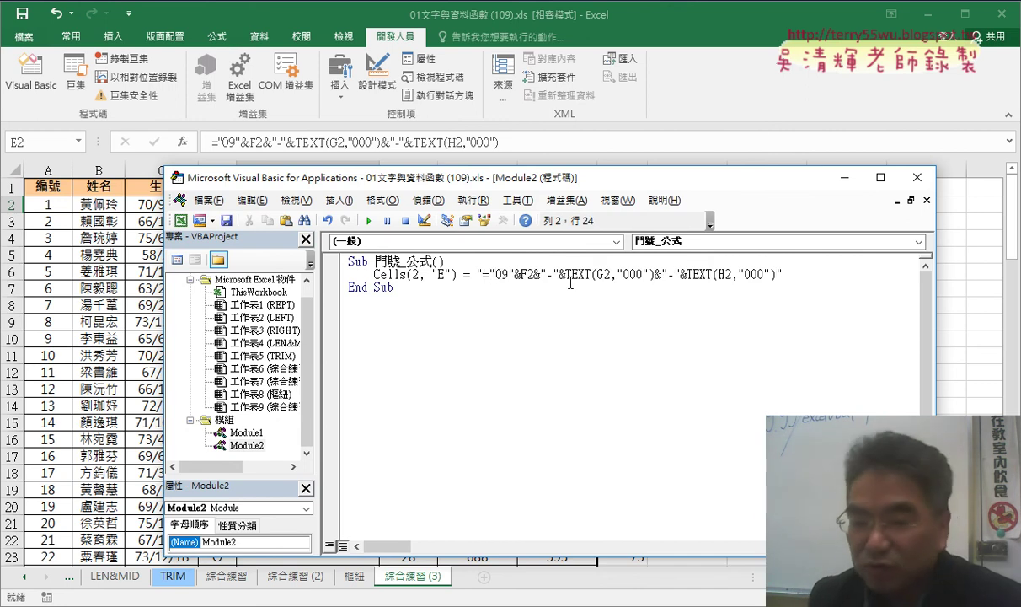
text(")
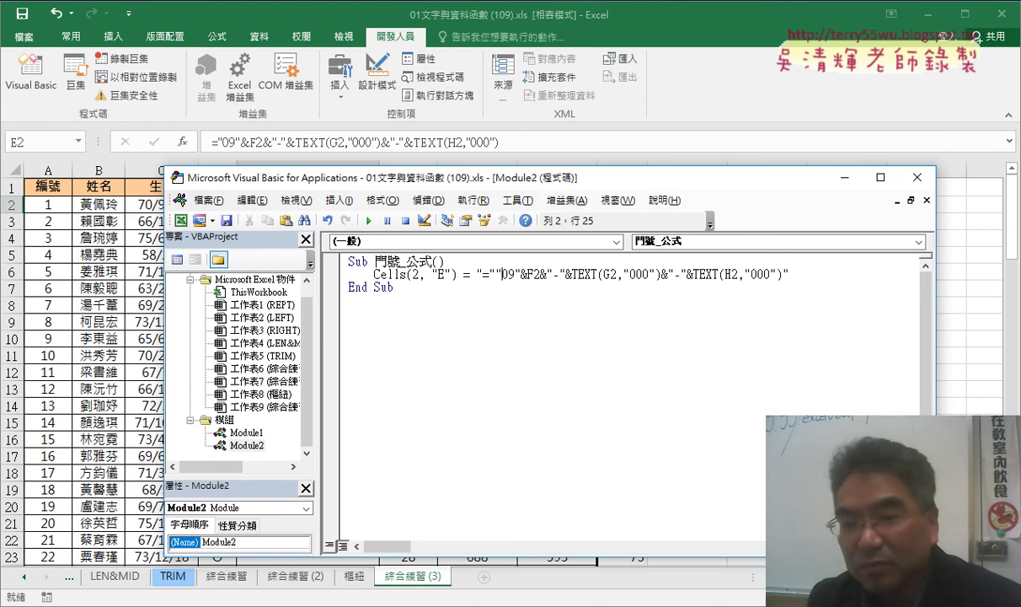
click(516, 273)
text("")
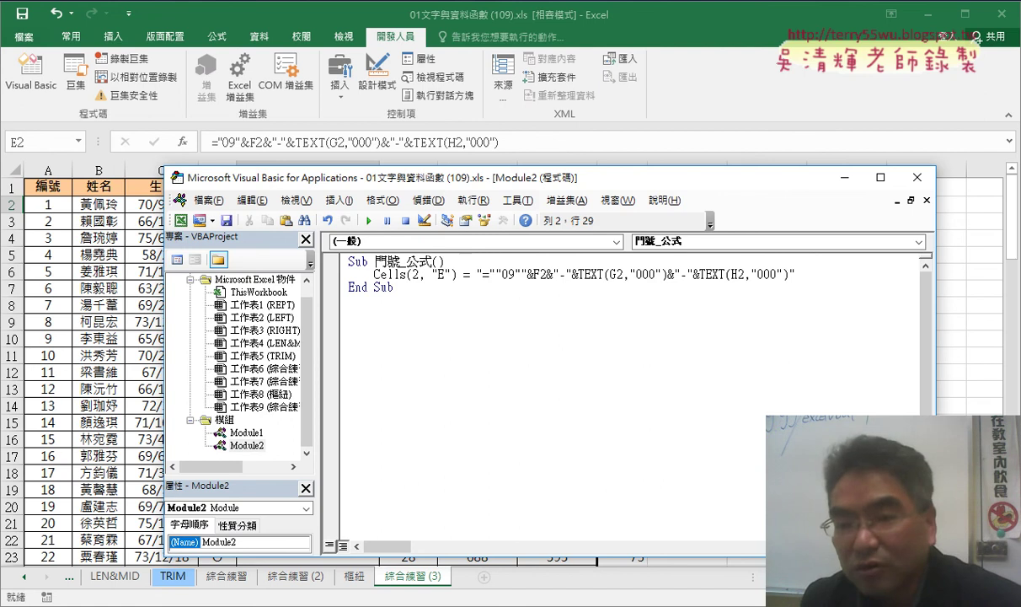
click(552, 274)
text(")
key(Right)
key(Right)
key(Right)
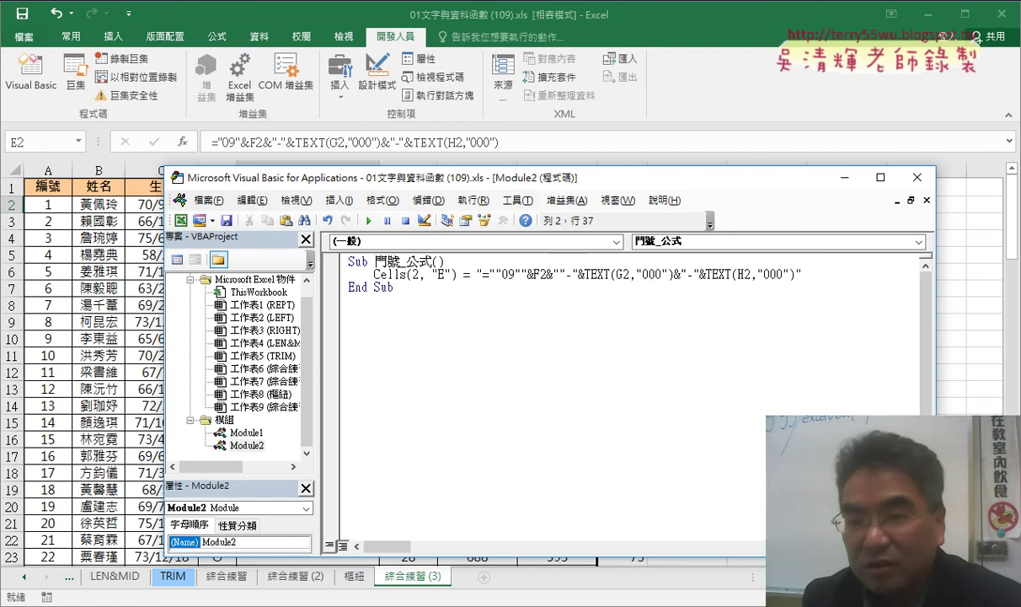
key(ctrl+z)
key(ctrl+z)
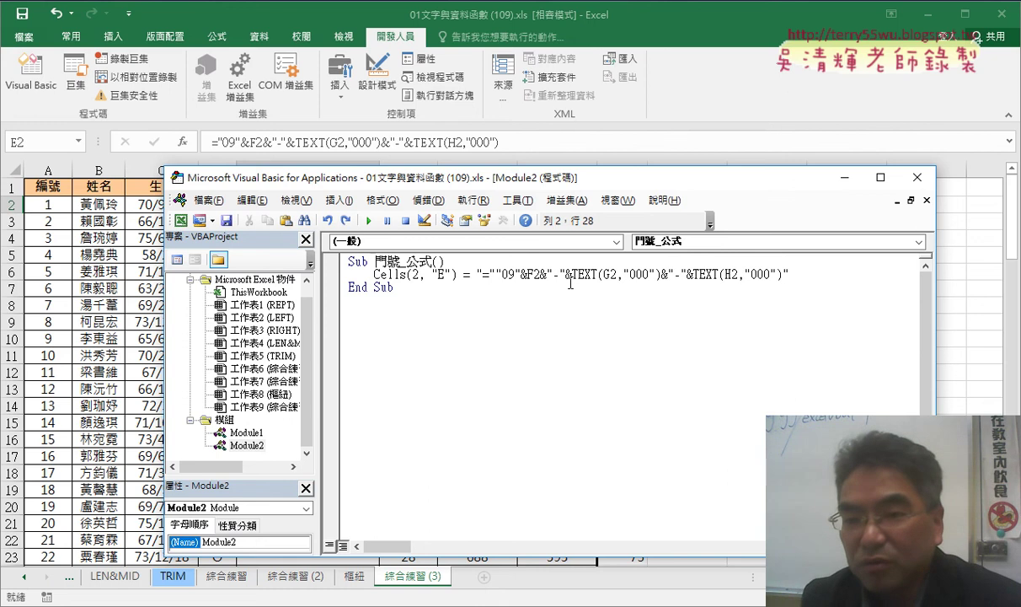
key(ctrl+z)
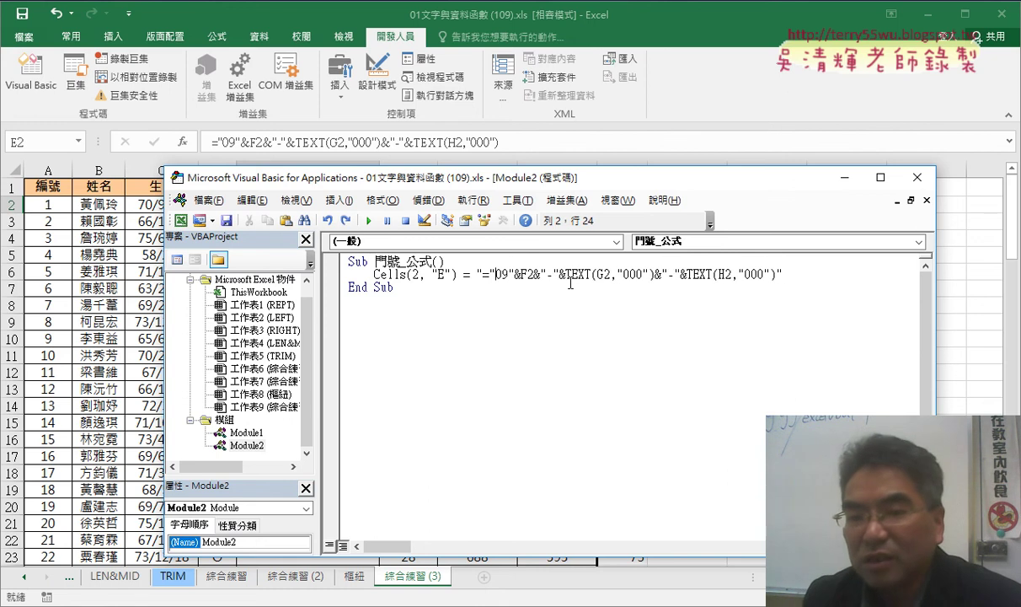
Cut the formula string out again, leaving Cells(2, "E") = ""
drag(482, 276, 776, 276)
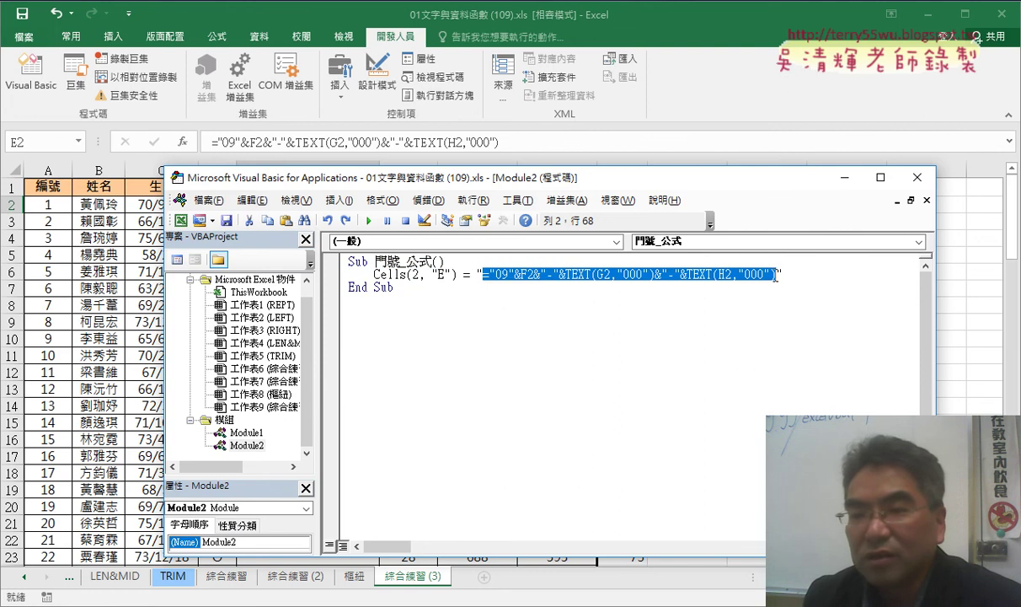
right_click(727, 274)
click(768, 283)
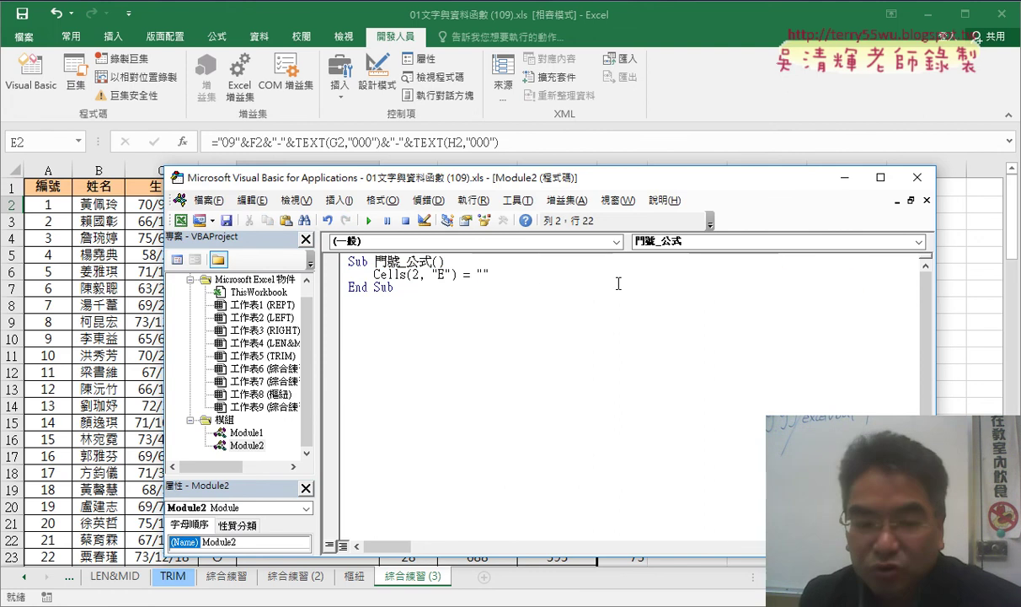
Launch Notepad from the Start menu's Windows 附屬應用程式 folder
key(super)
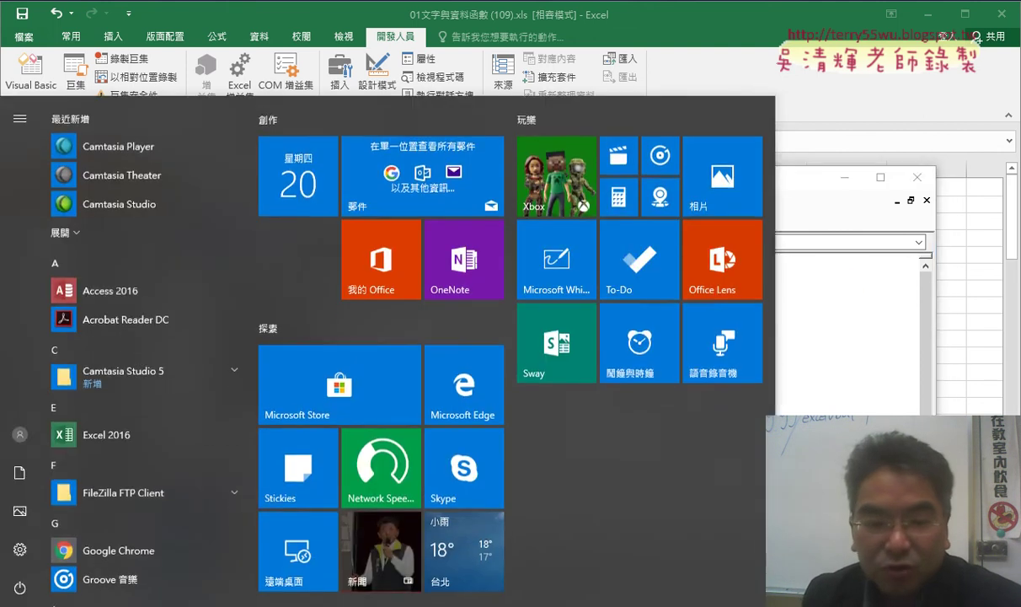
scroll(143, 434, down, 2)
scroll(143, 433, down, 3)
scroll(143, 434, down, 2)
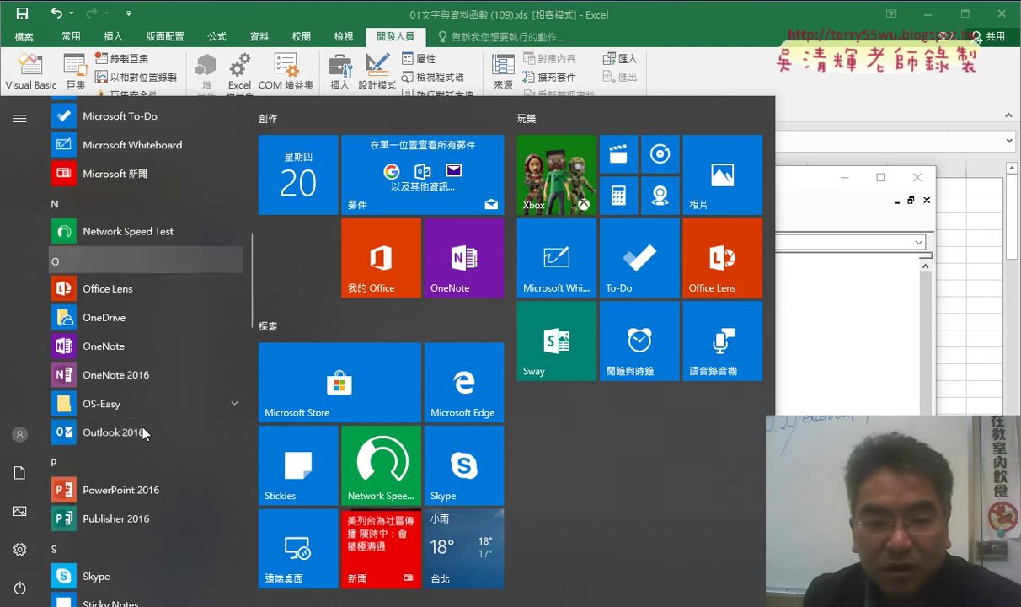
scroll(143, 434, down, 3)
scroll(143, 426, down, 2)
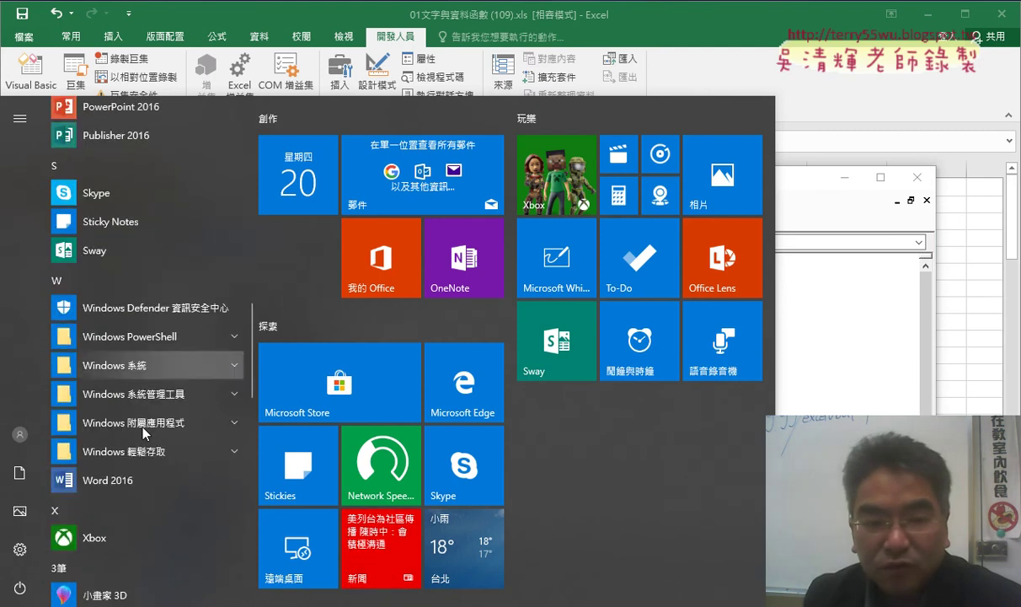
scroll(173, 345, down, 1)
click(178, 346)
scroll(149, 403, down, 2)
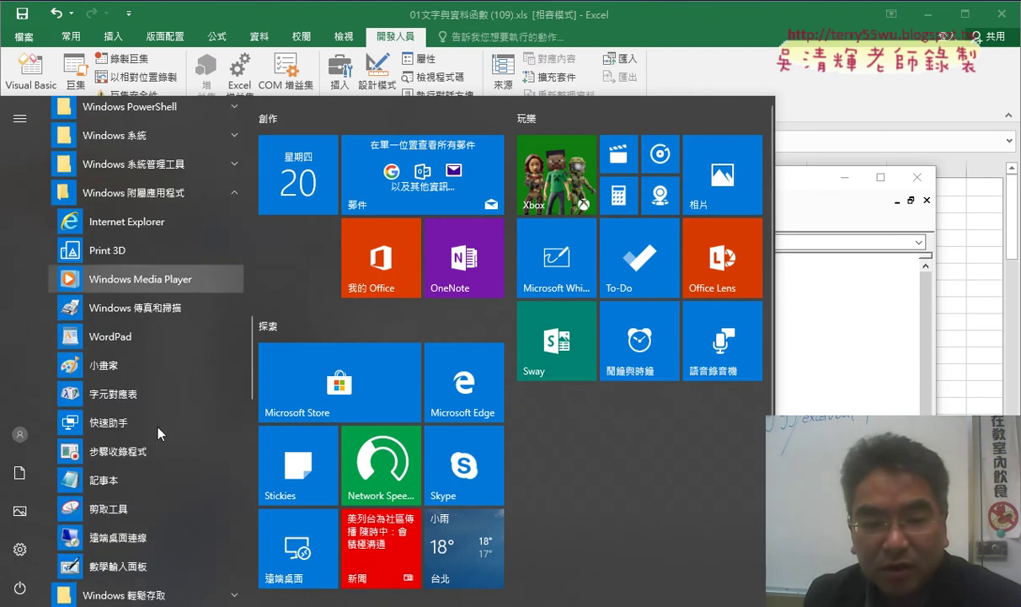
click(154, 477)
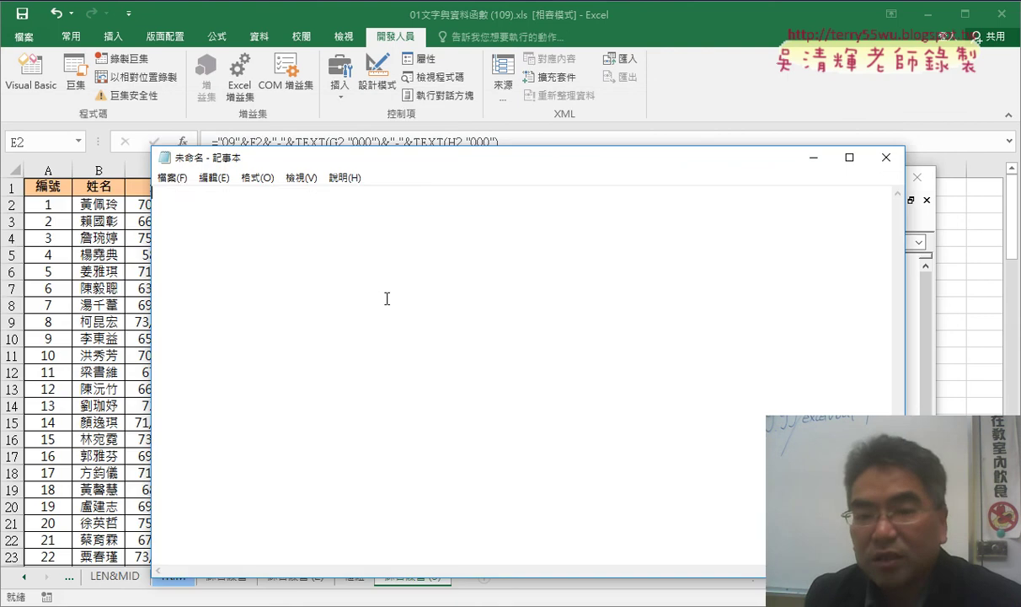
Paste the formula into the blank Notepad document
right_click(365, 276)
click(400, 349)
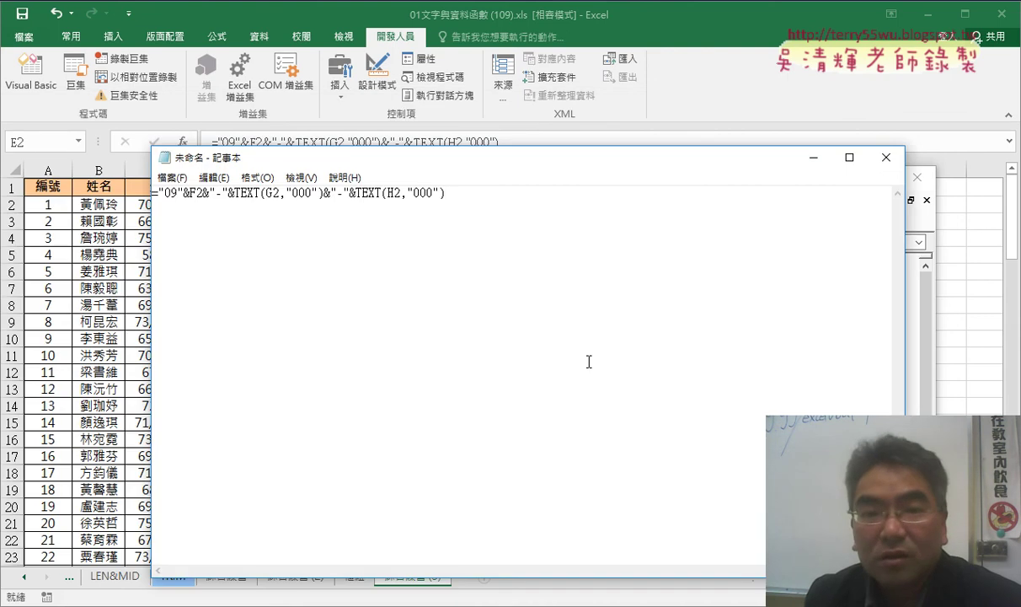
click(221, 179)
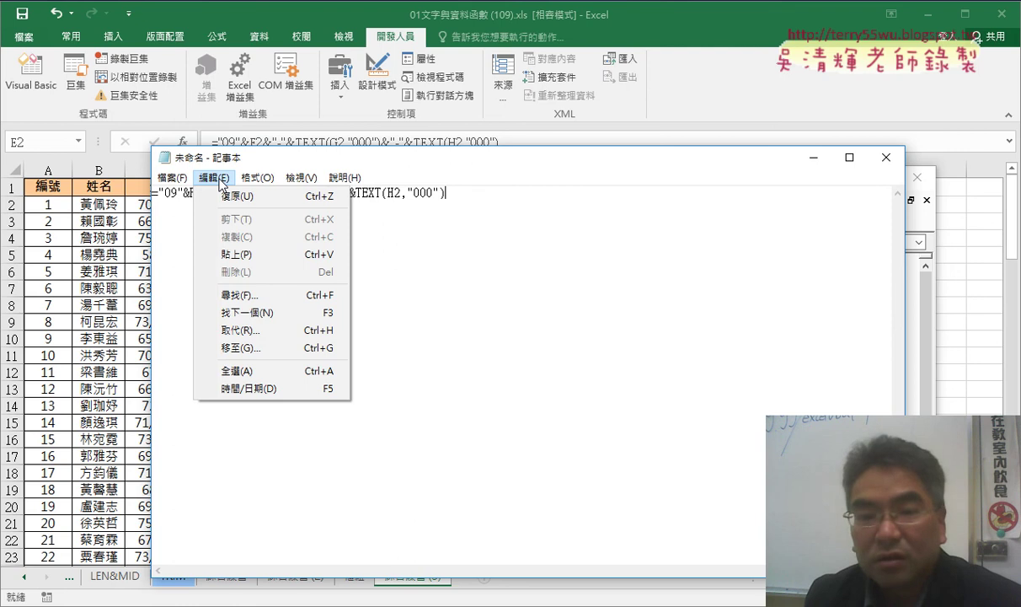
Replace every " with "" in the formula using Replace All
click(258, 336)
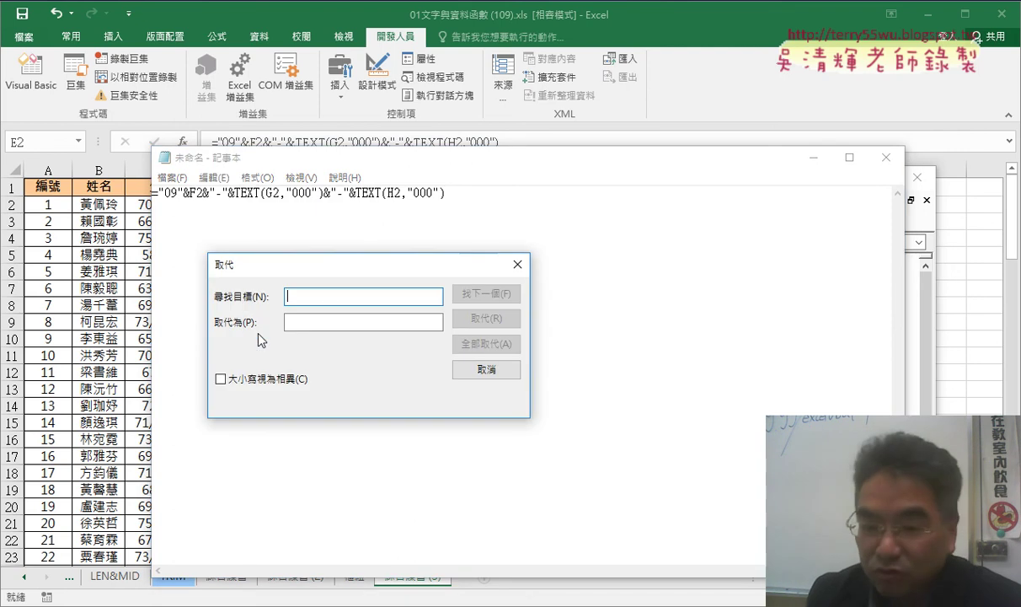
text(")
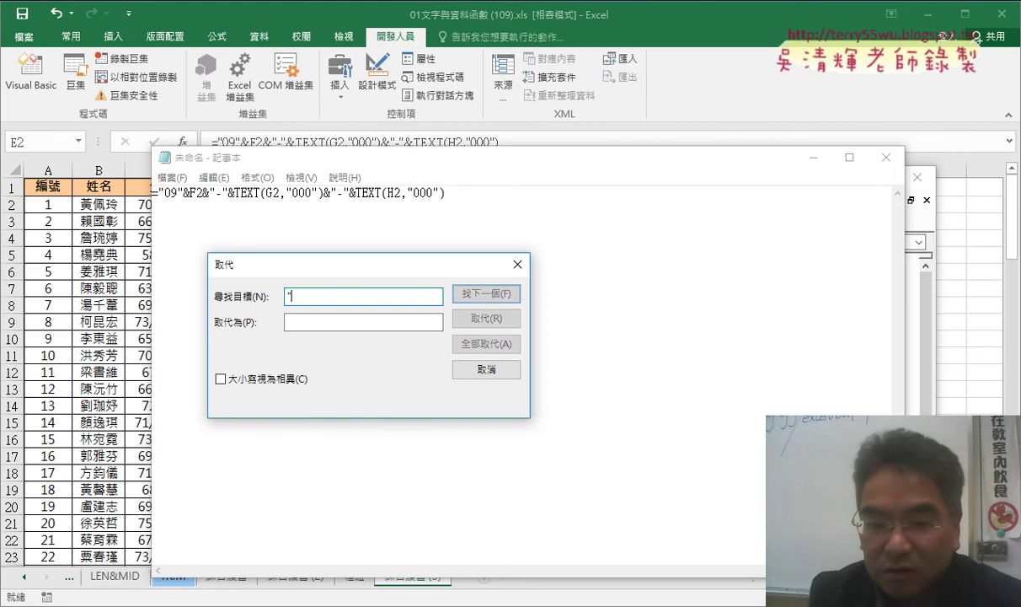
key(Tab)
text(")
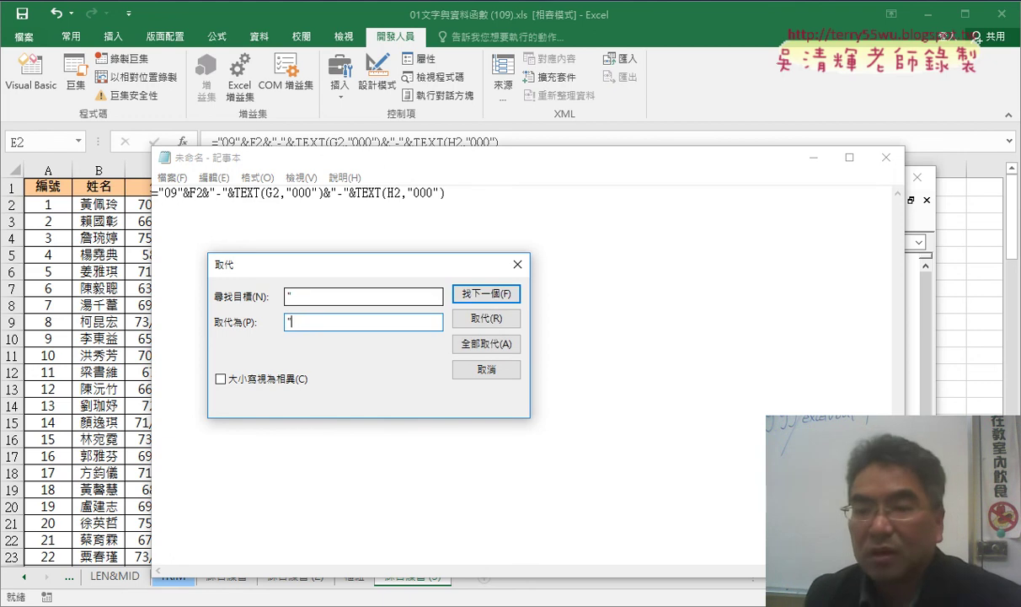
text(")
click(486, 344)
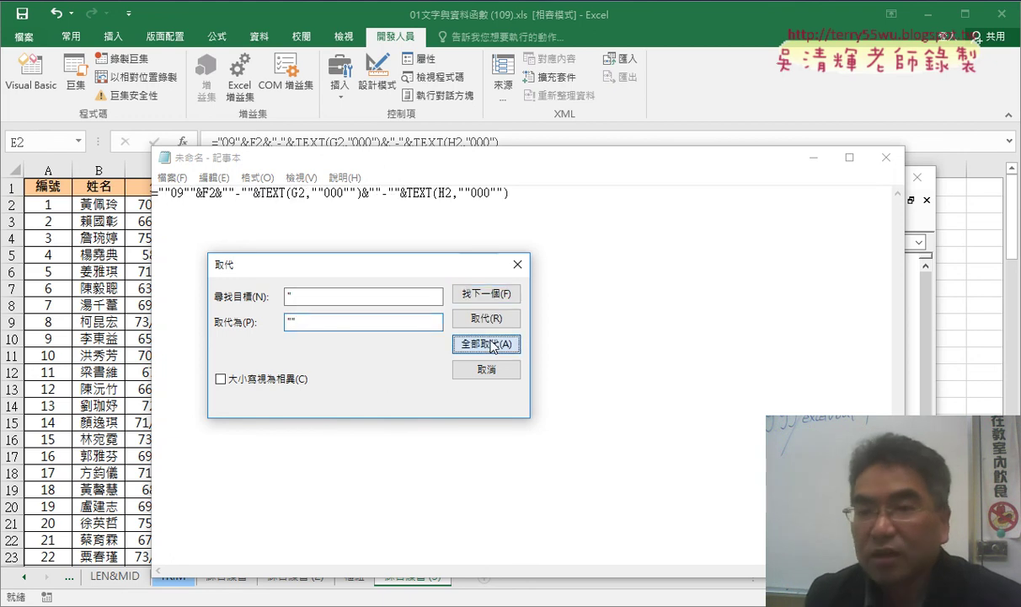
click(479, 370)
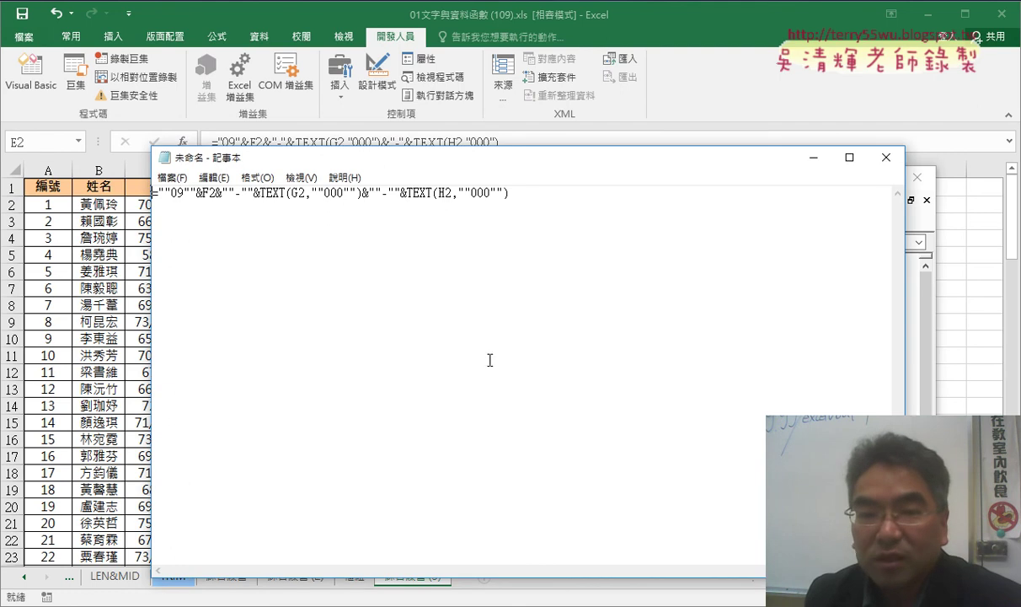
Copy the doubled-quote formula and return to the Excel VBA editor
drag(510, 193, 177, 193)
right_click(245, 201)
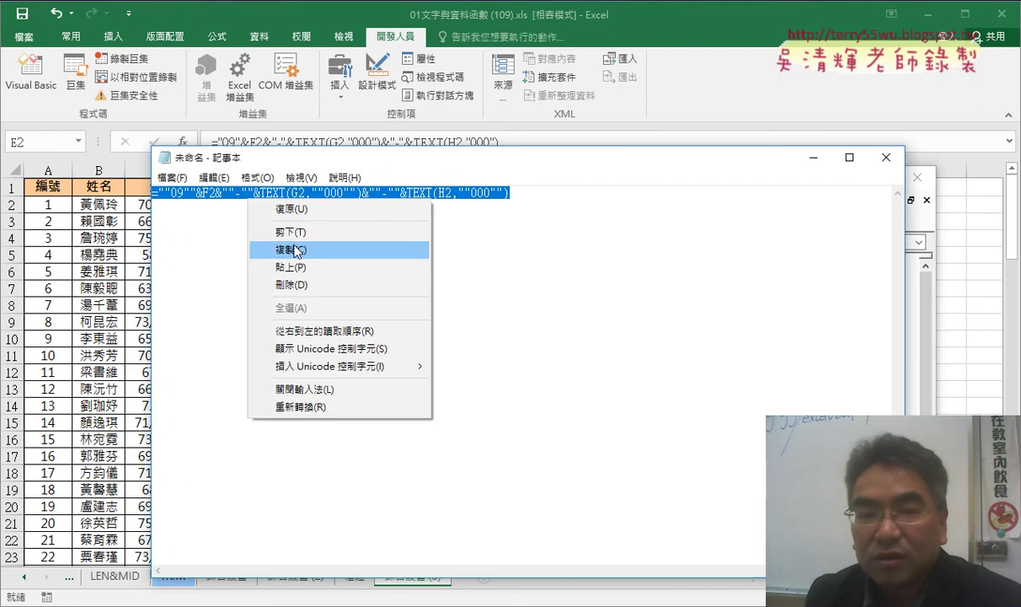
click(295, 244)
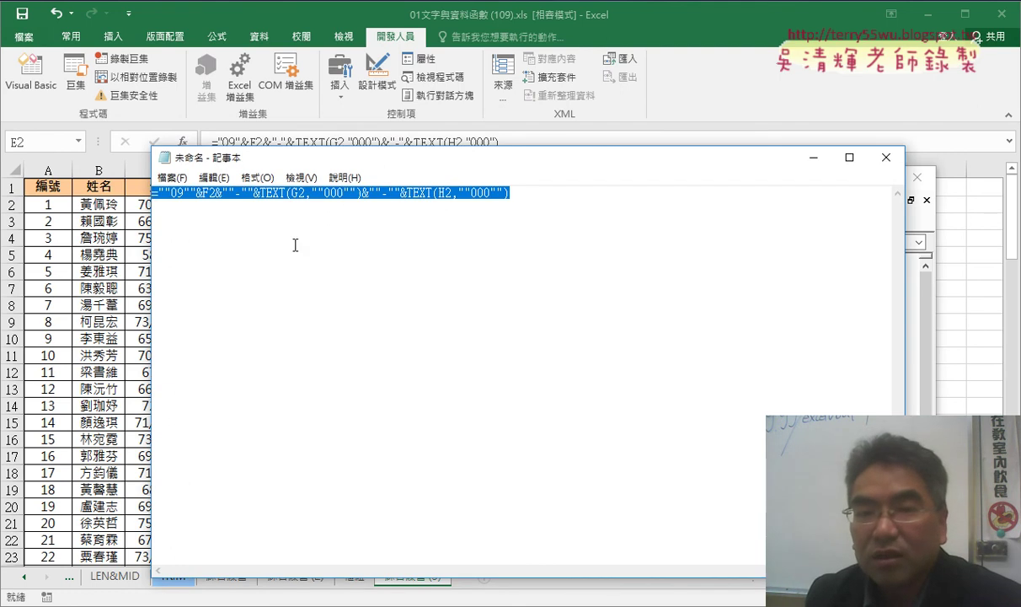
click(33, 80)
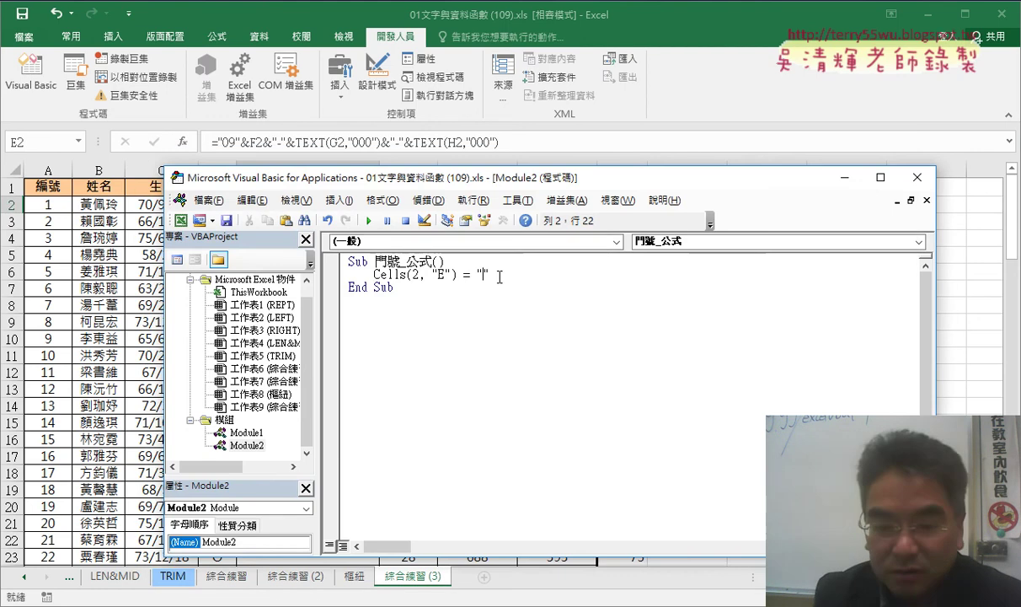
Paste the doubled-quote formula into Cells(2, "E") in 門號_公式, then select the macro's three lines
key(ctrl+v)
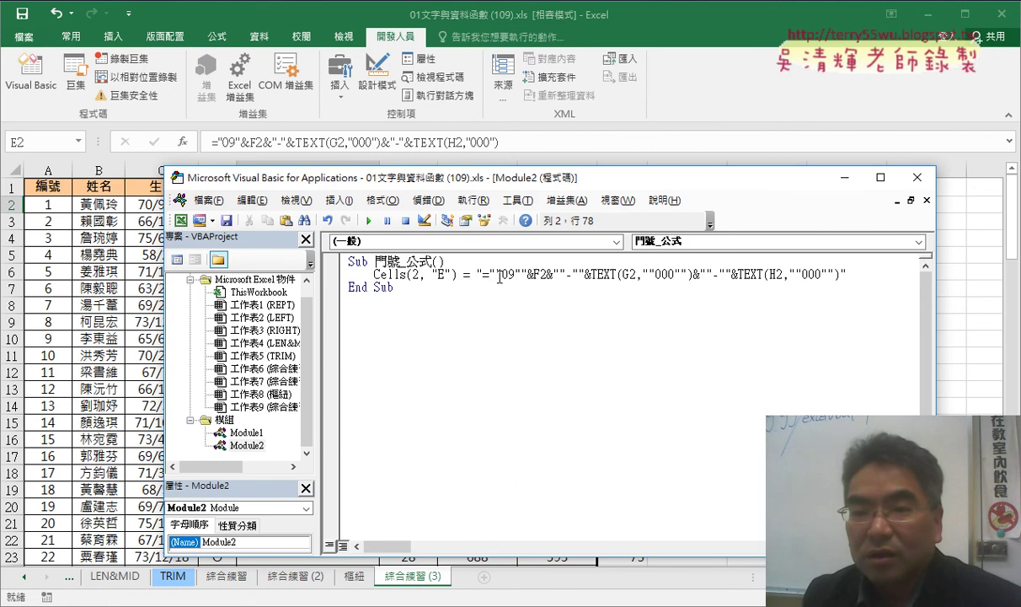
drag(492, 185, 546, 244)
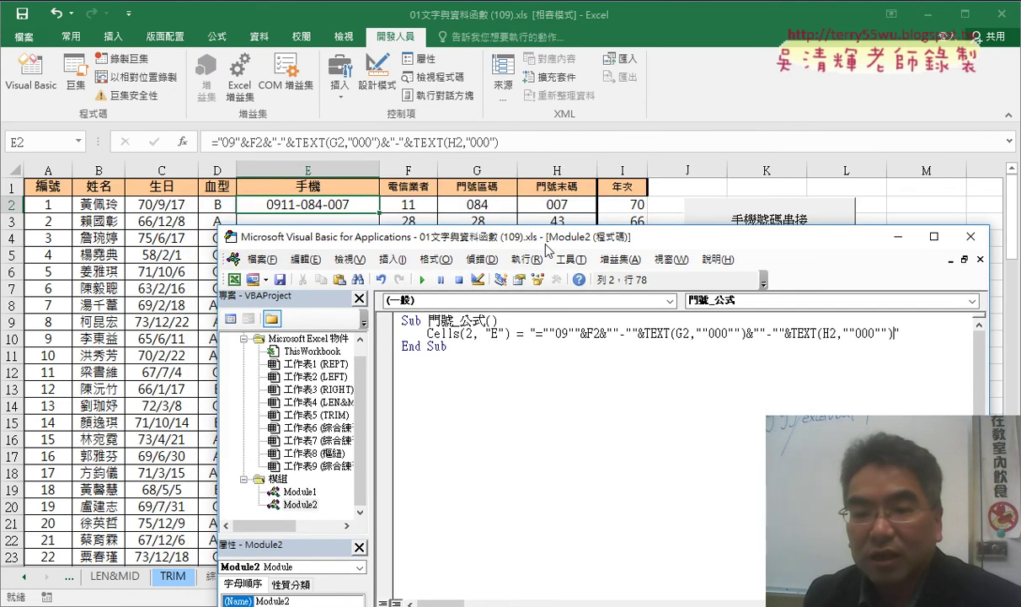
drag(462, 350, 394, 328)
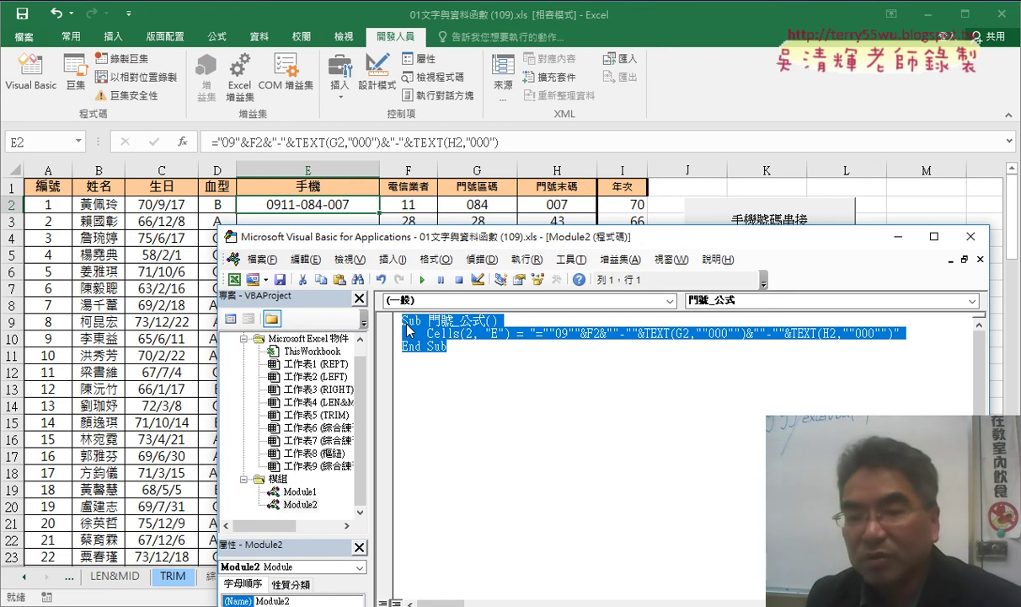
Duplicate the 門號_公式 macro below itself and rename the copy 清除
click(458, 372)
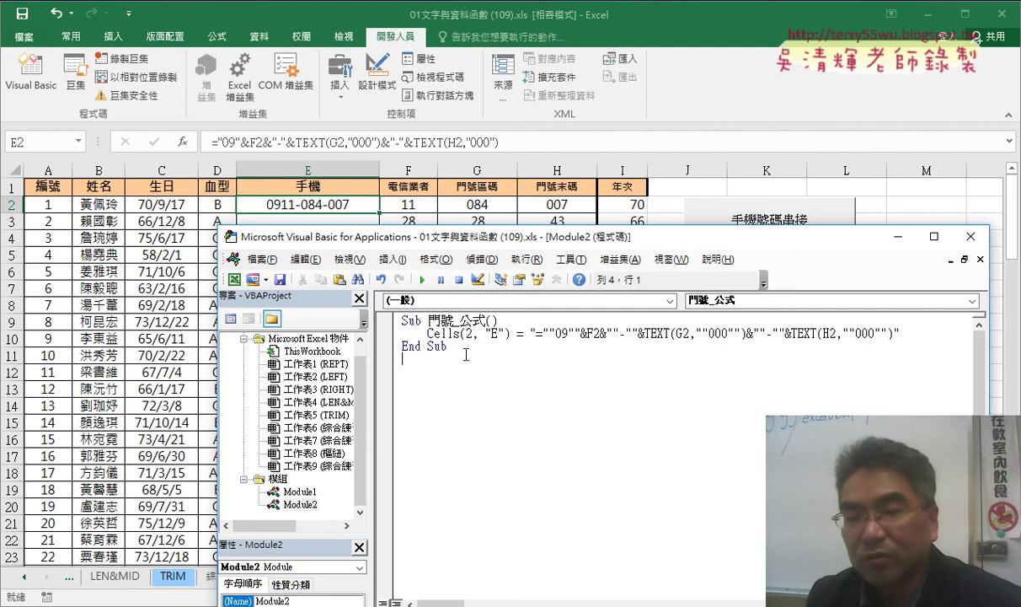
drag(402, 320, 408, 376)
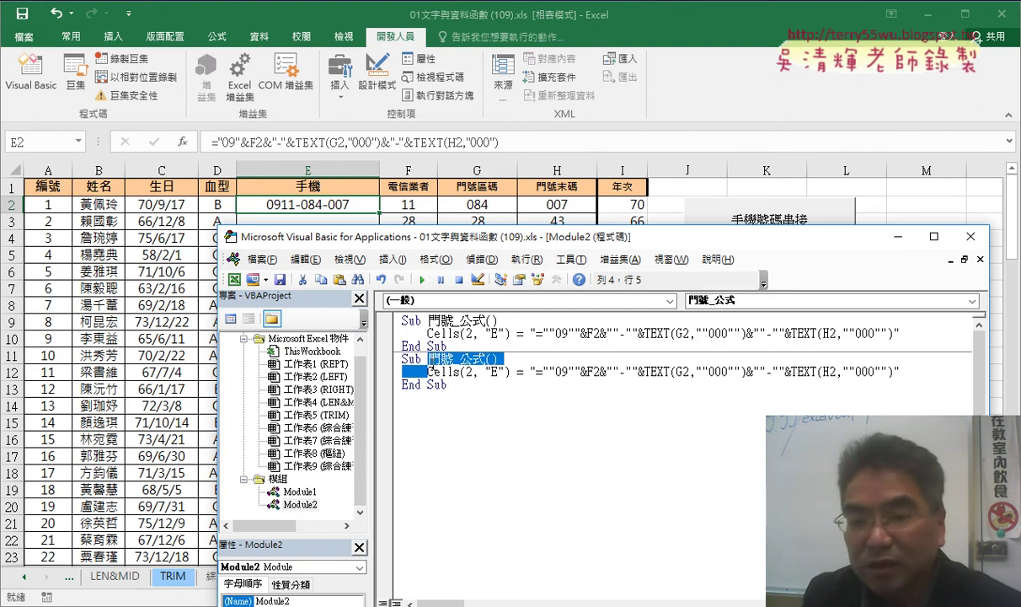
drag(485, 359, 429, 359)
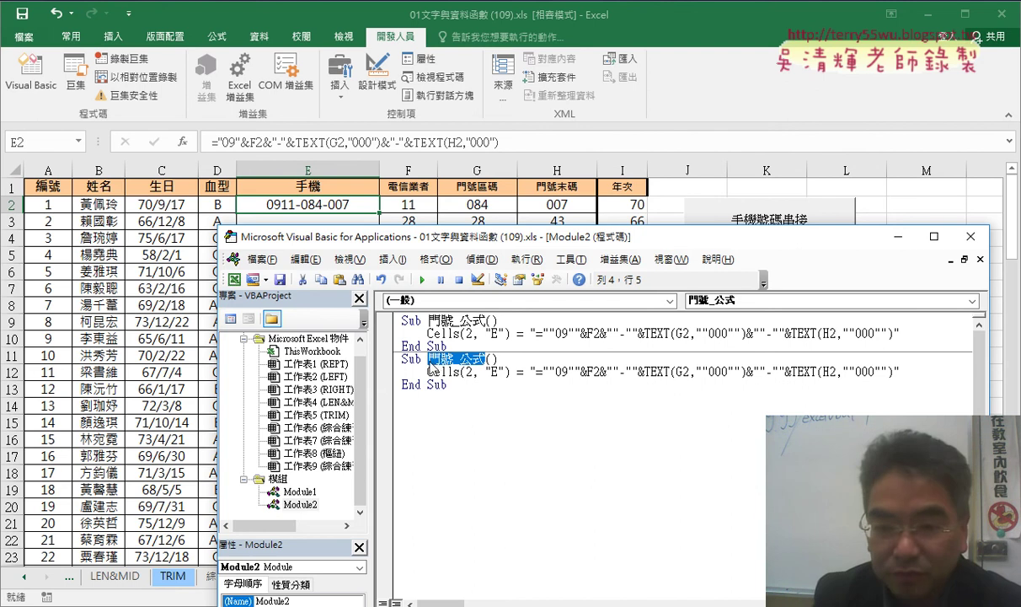
text(7)
key(BackSpace)
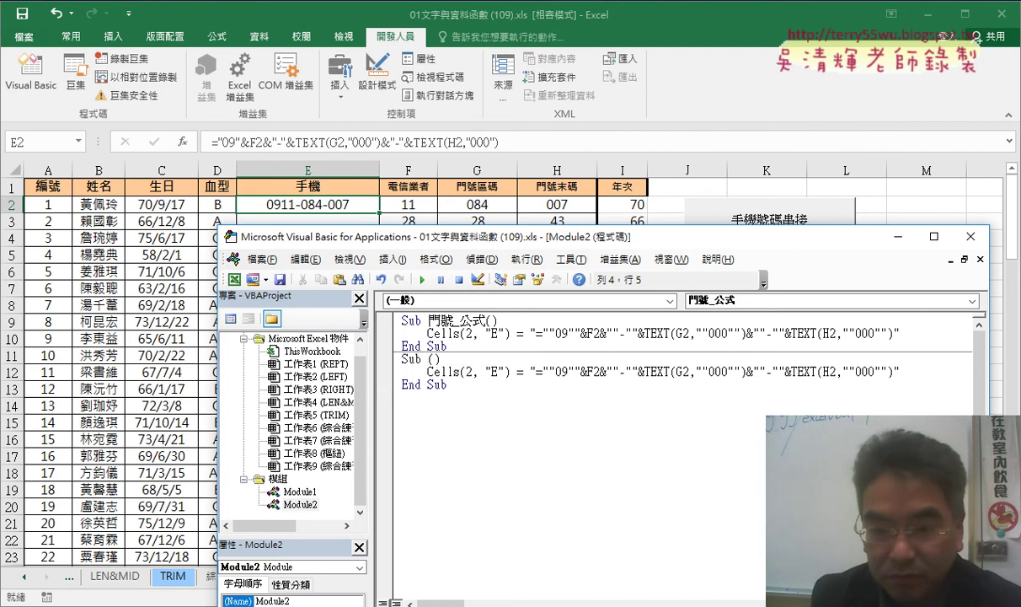
text(清)
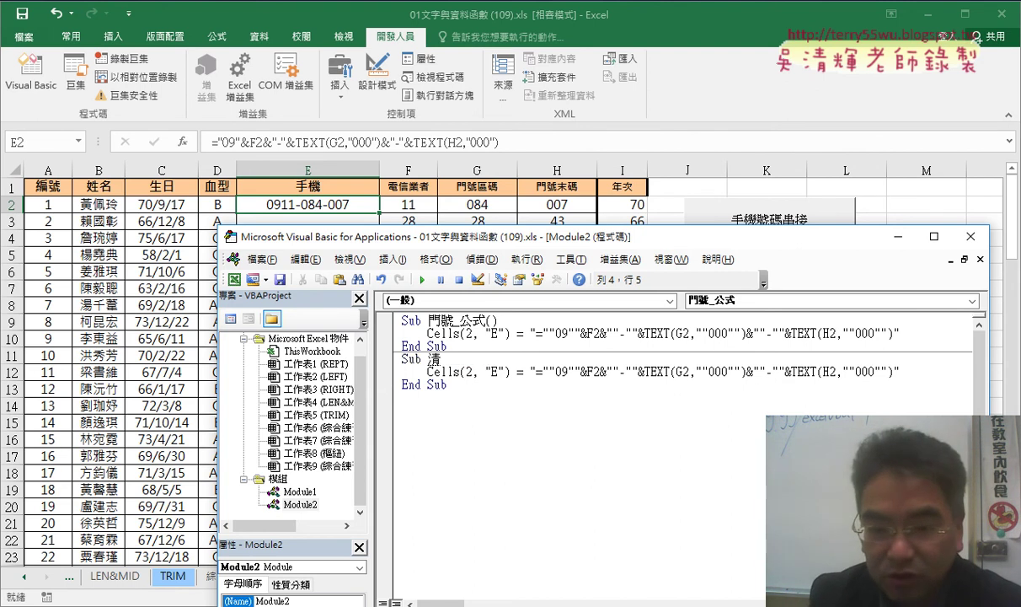
text(ㄏㄨㄟ)
key(BackSpace)
key(BackSpace)
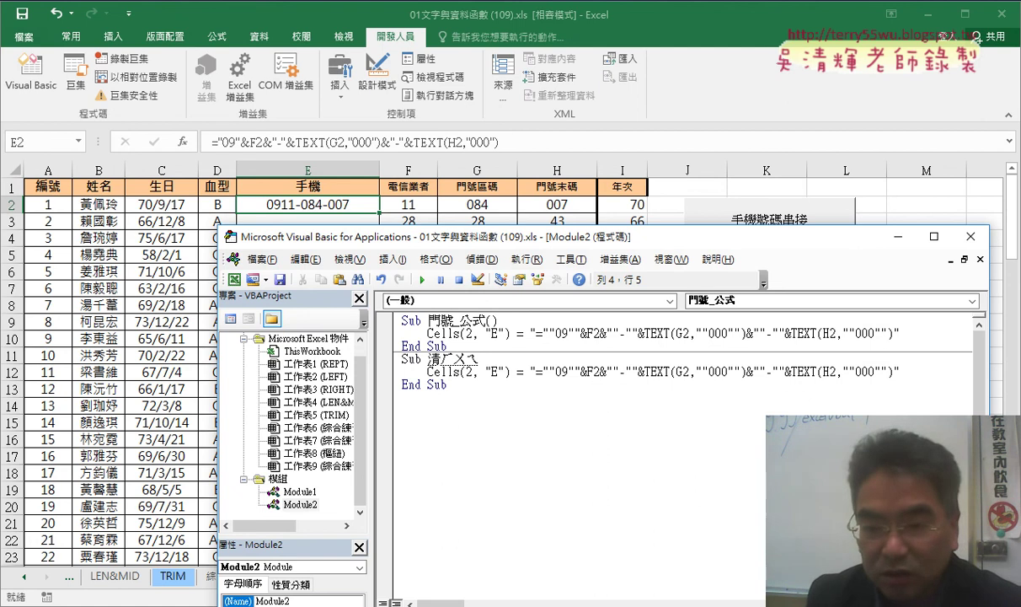
key(BackSpace)
text(ㄔ)
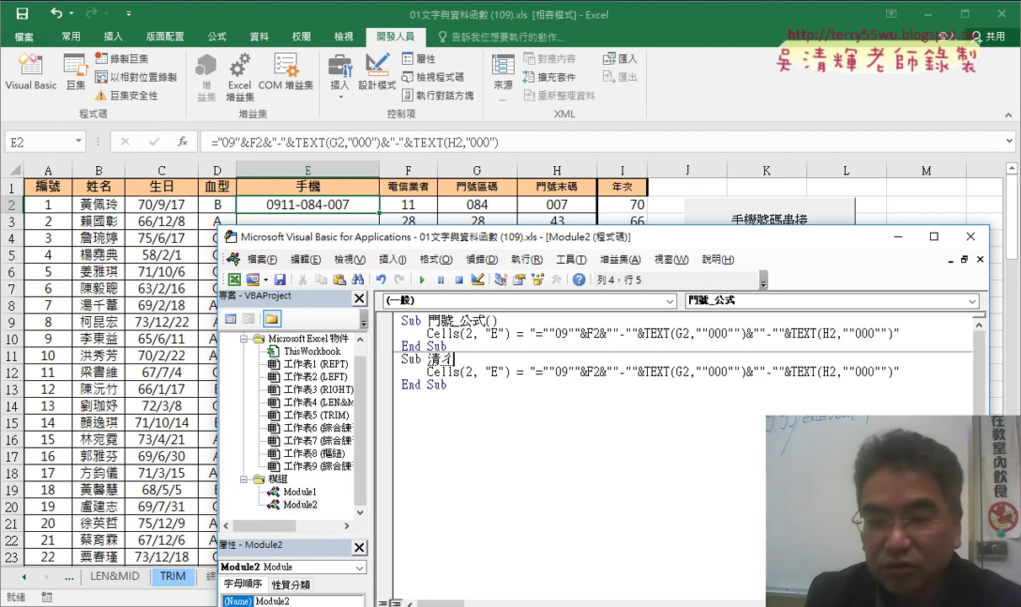
text(除()
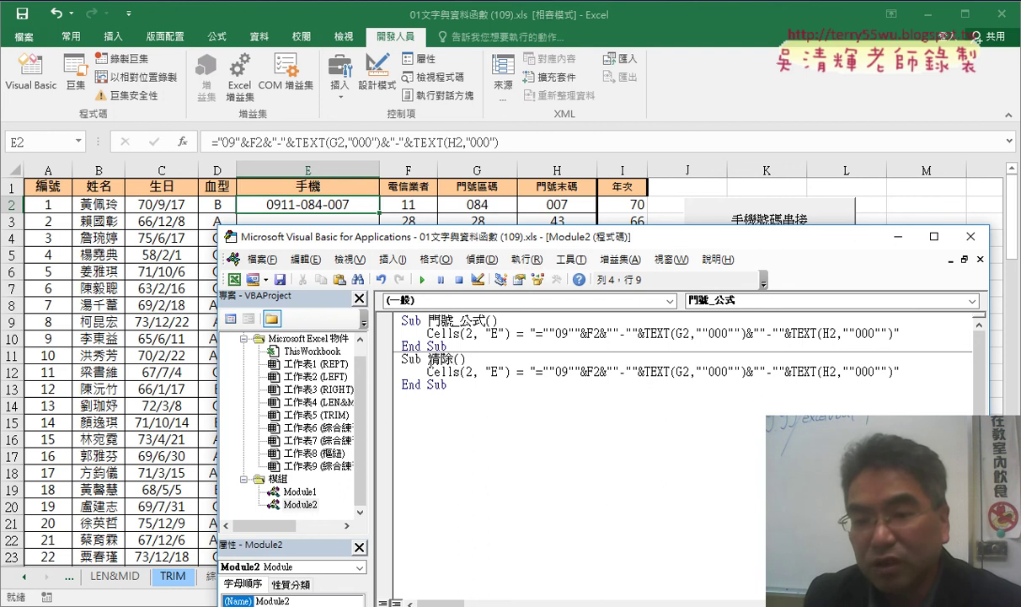
Replace the formula string in 清除 with an empty string ""
drag(531, 371, 901, 371)
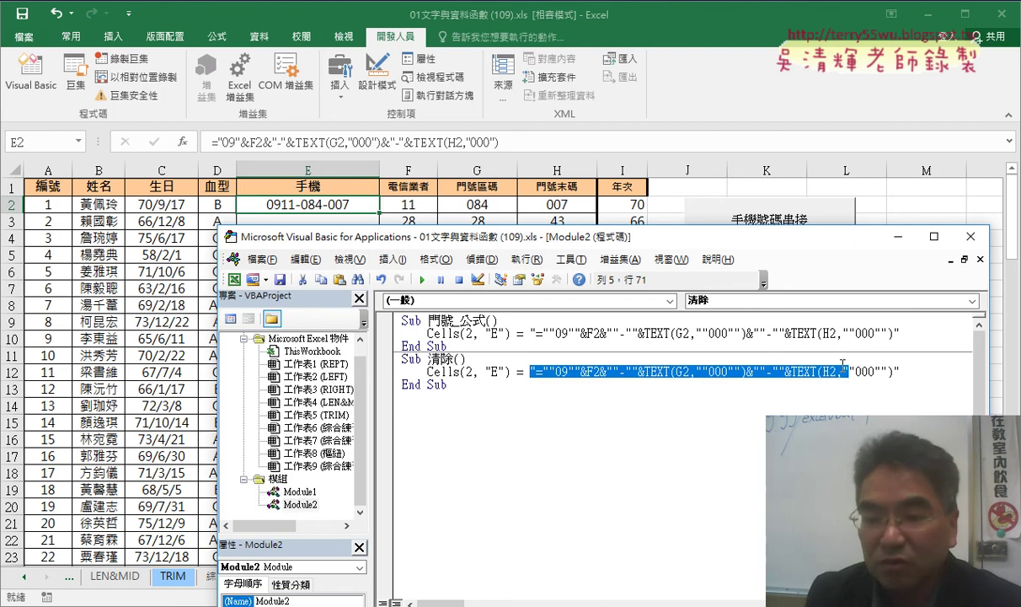
key(Delete)
text("")
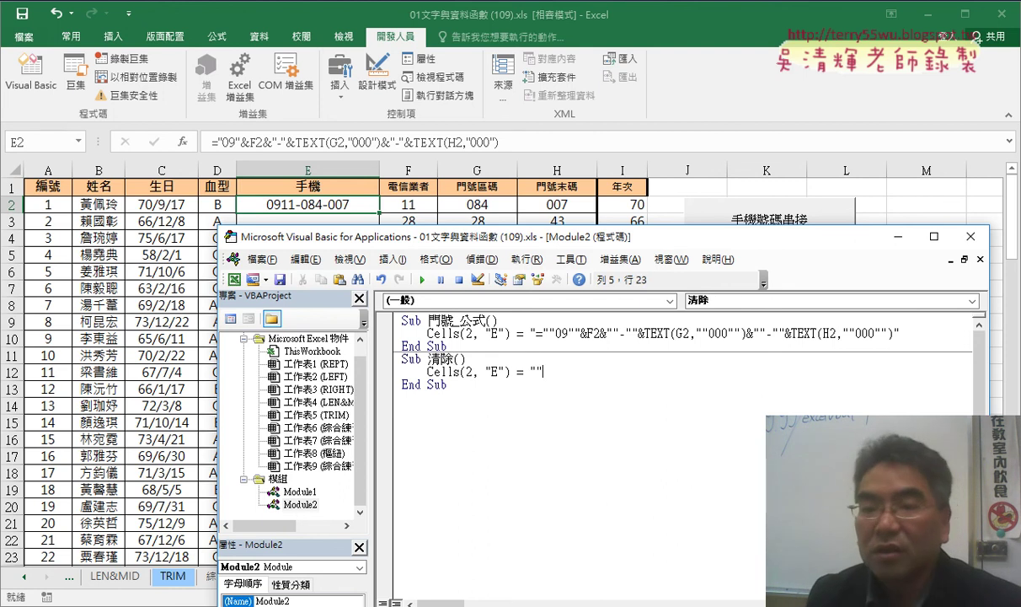
click(401, 450)
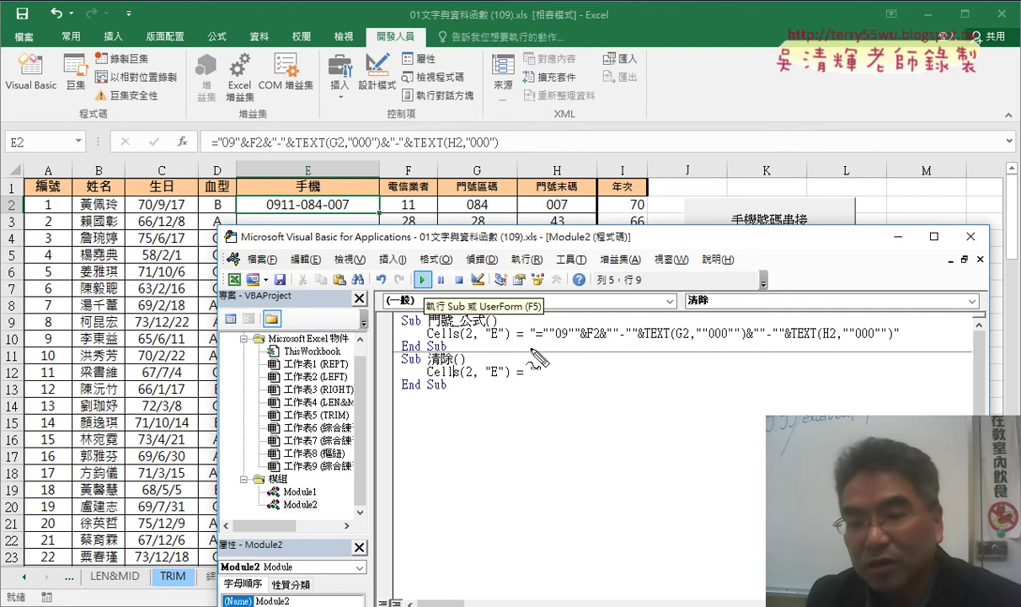
Run the 清除 macro to empty cell E2
mouse_move(534, 381)
mouse_down()
mouse_move(539, 389)
mouse_move(417, 379)
mouse_up()
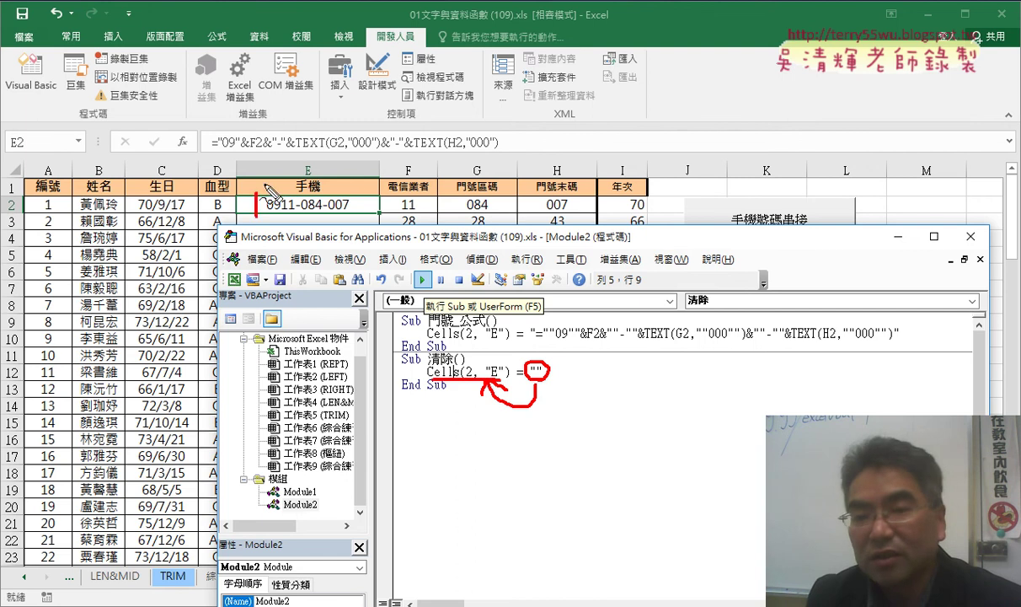
drag(253, 186, 264, 223)
key(Escape)
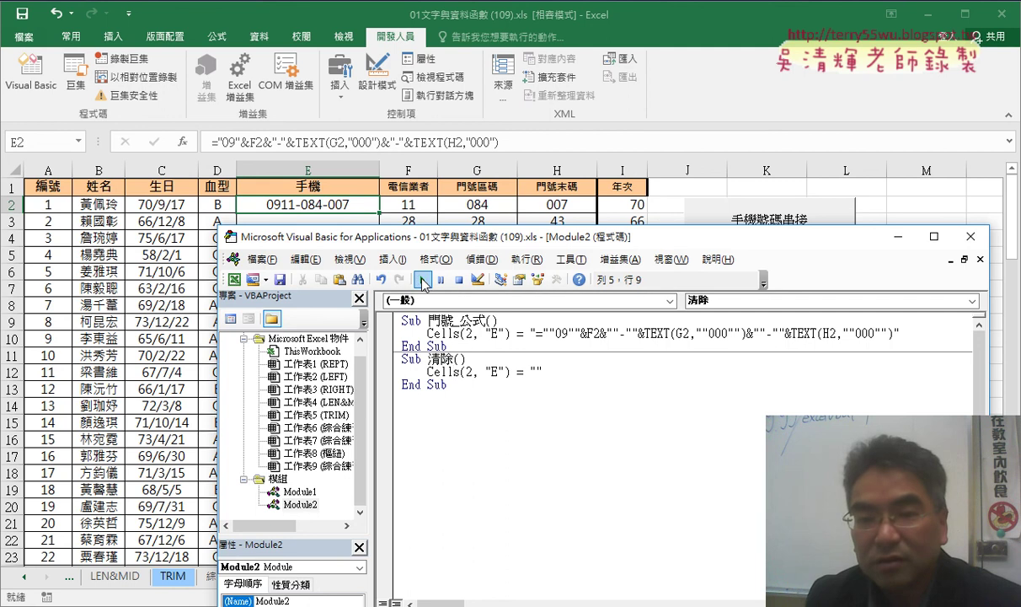
click(424, 280)
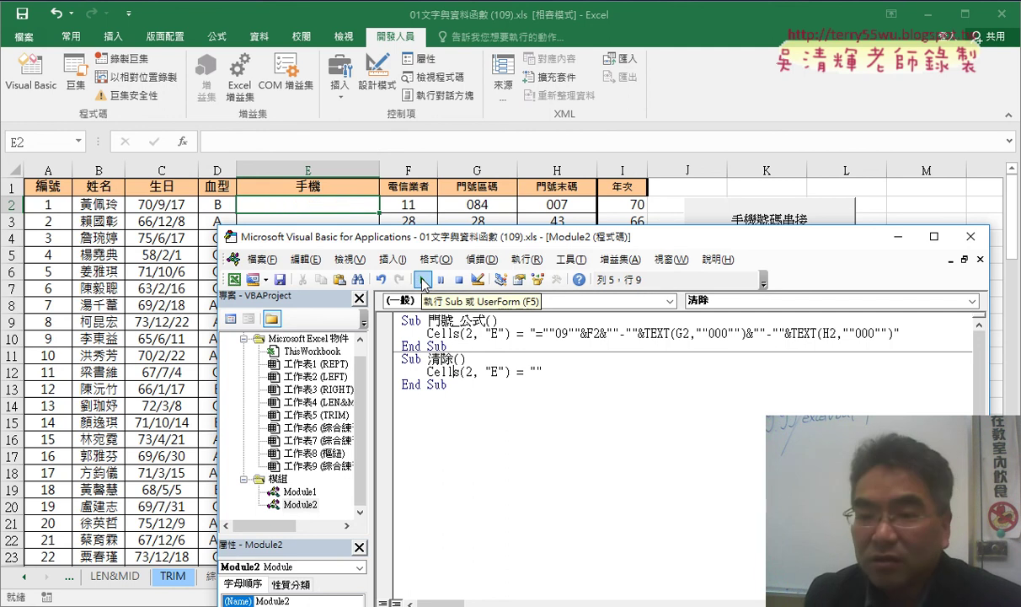
click(524, 334)
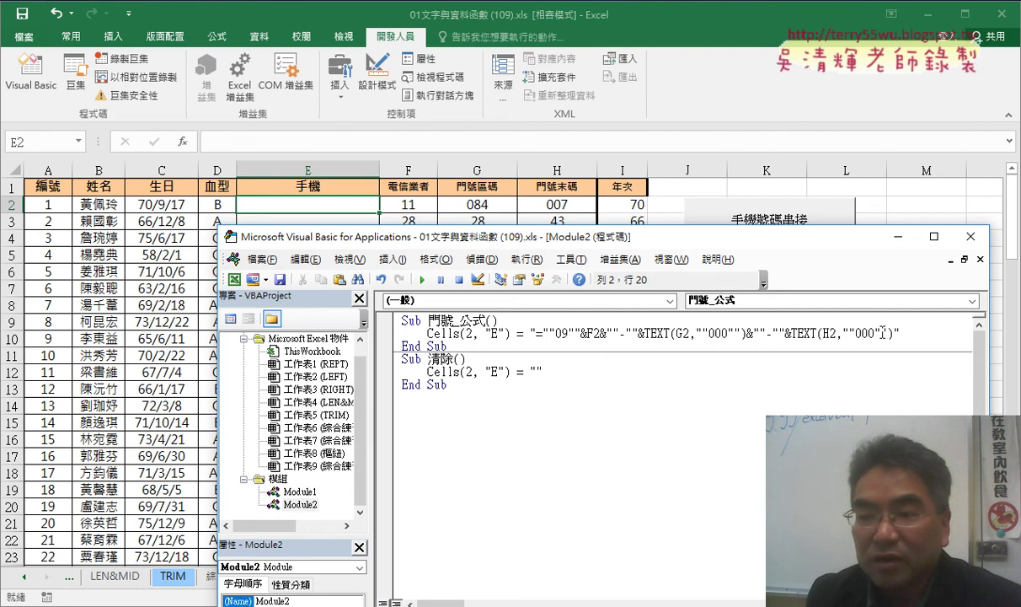
drag(892, 334, 549, 336)
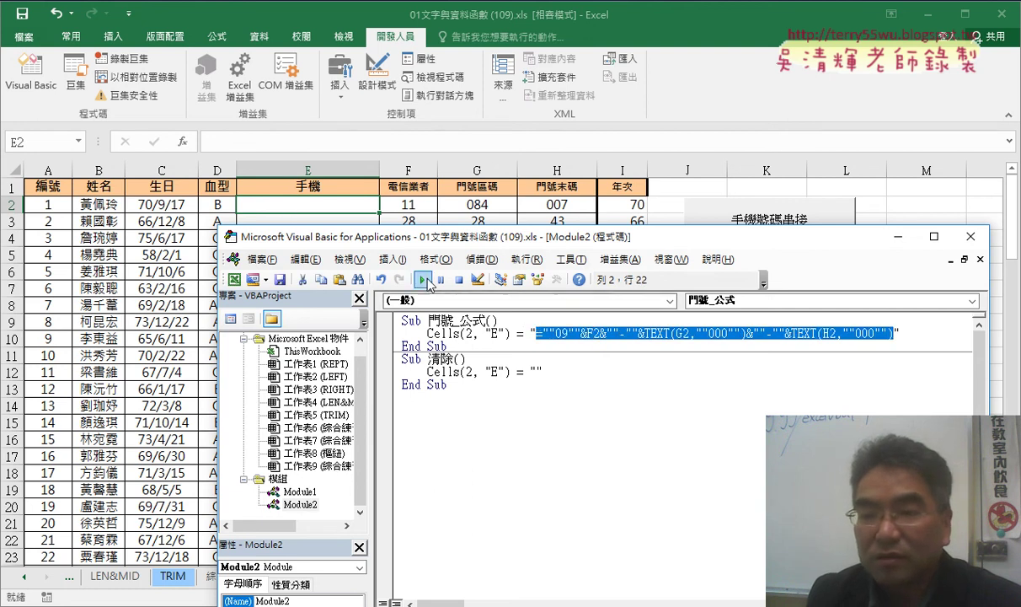
click(424, 280)
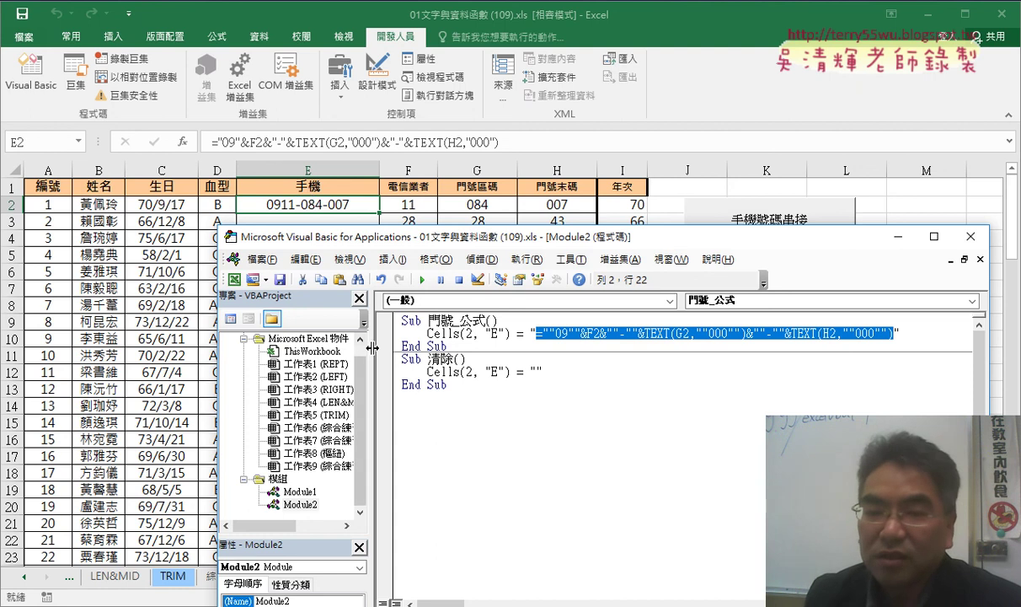
drag(362, 246, 602, 160)
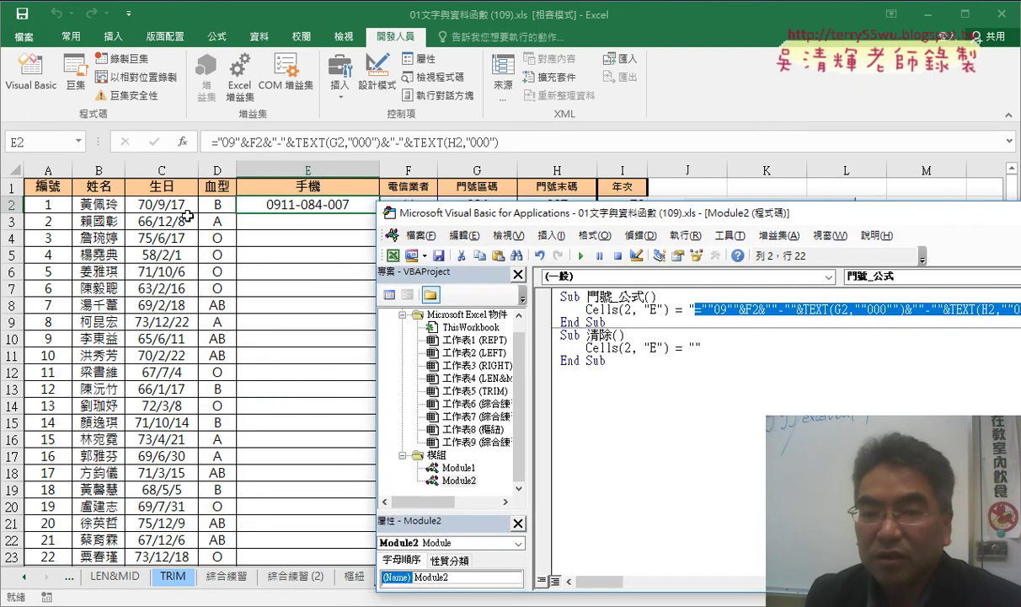
click(220, 205)
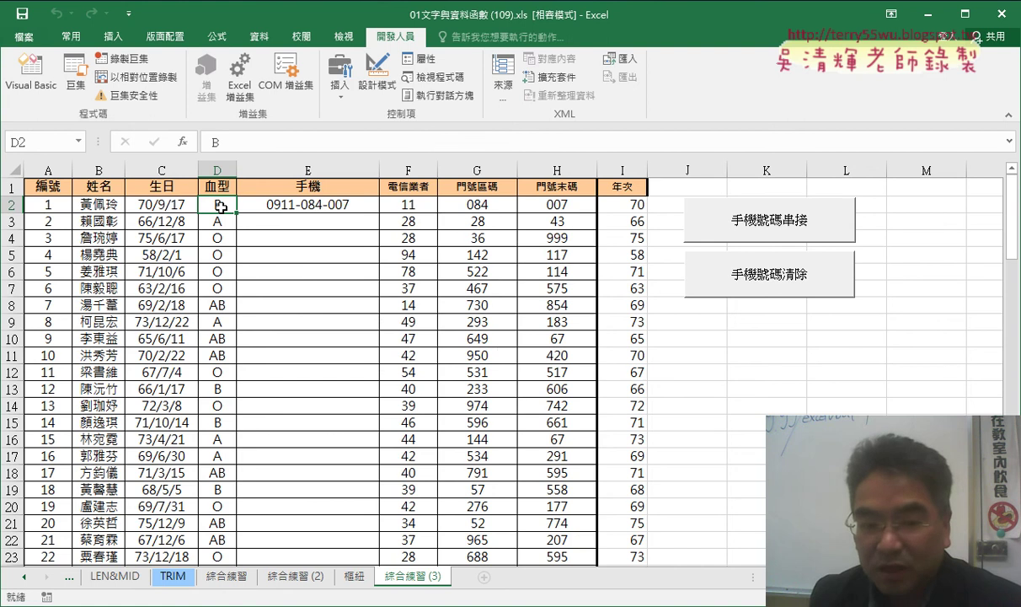
key(ctrl+Down)
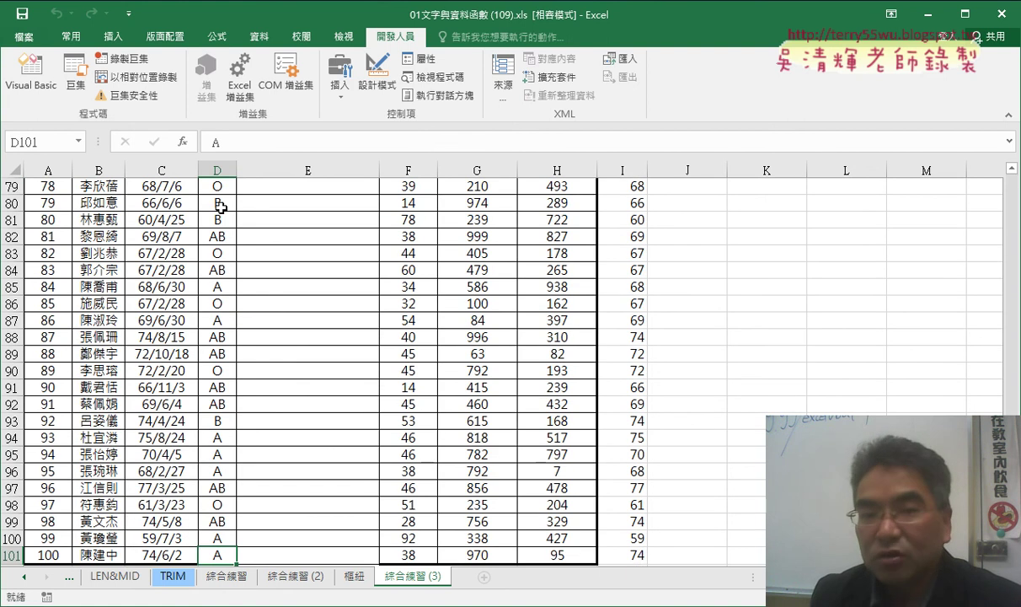
key(ctrl+Up)
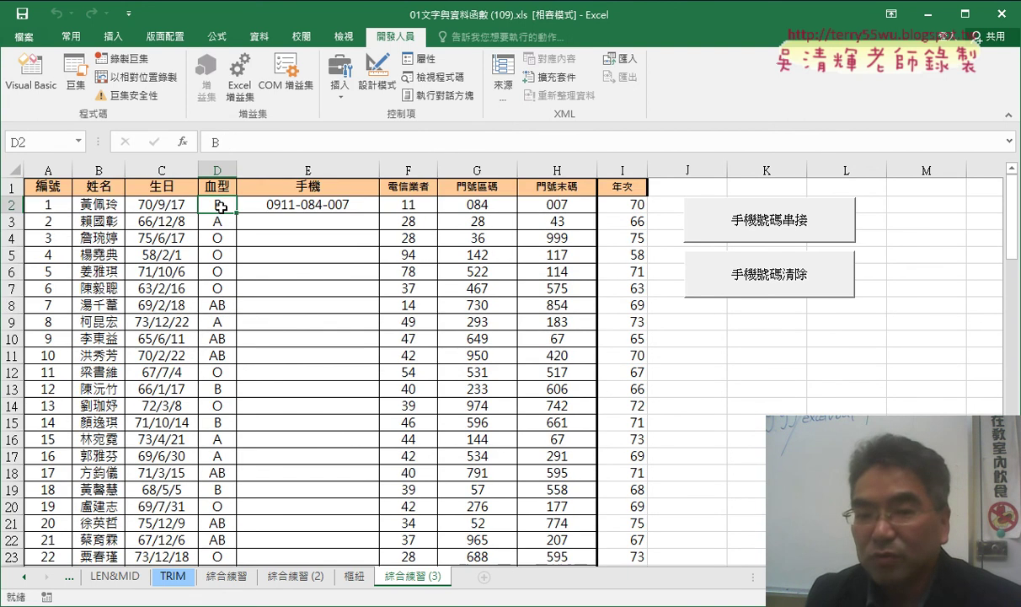
click(320, 203)
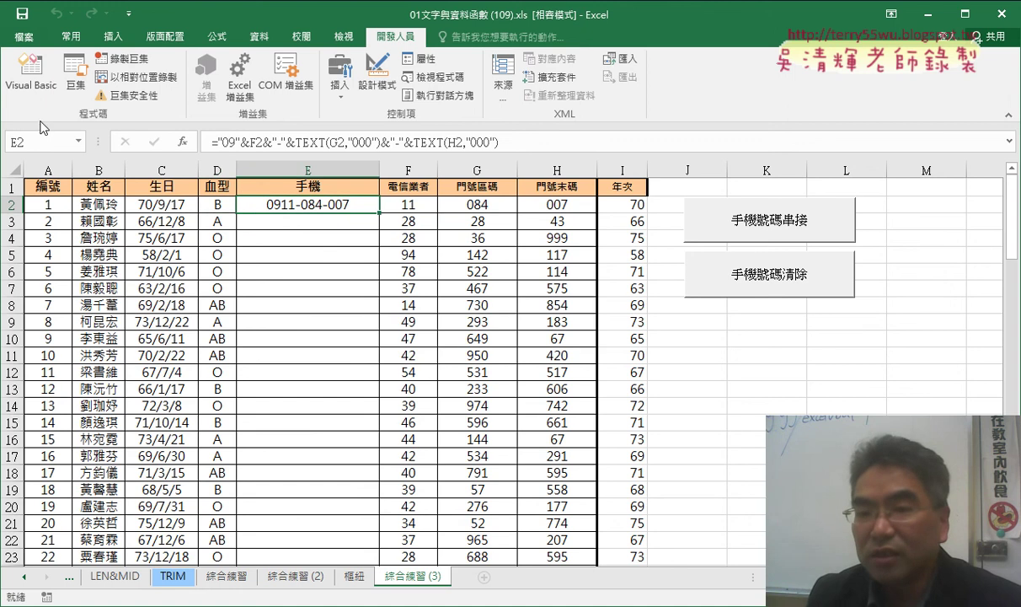
click(31, 72)
drag(576, 222, 348, 243)
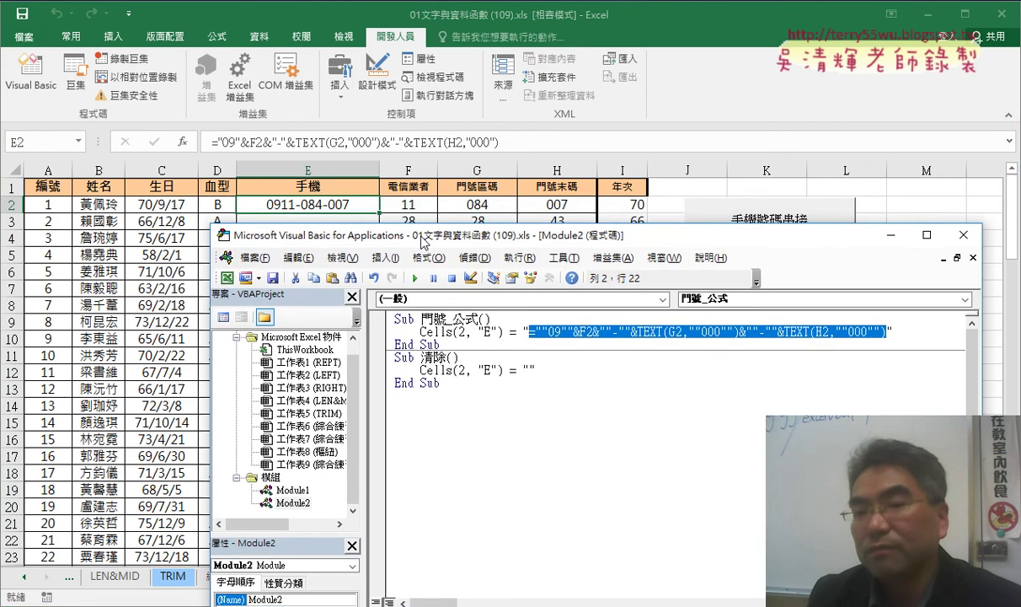
click(458, 318)
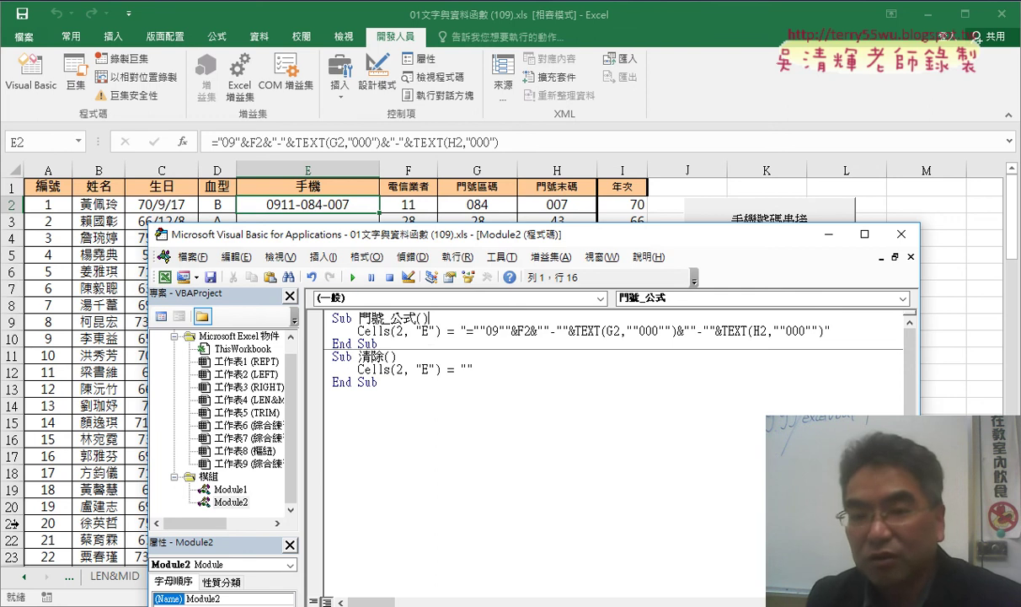
drag(364, 234, 585, 191)
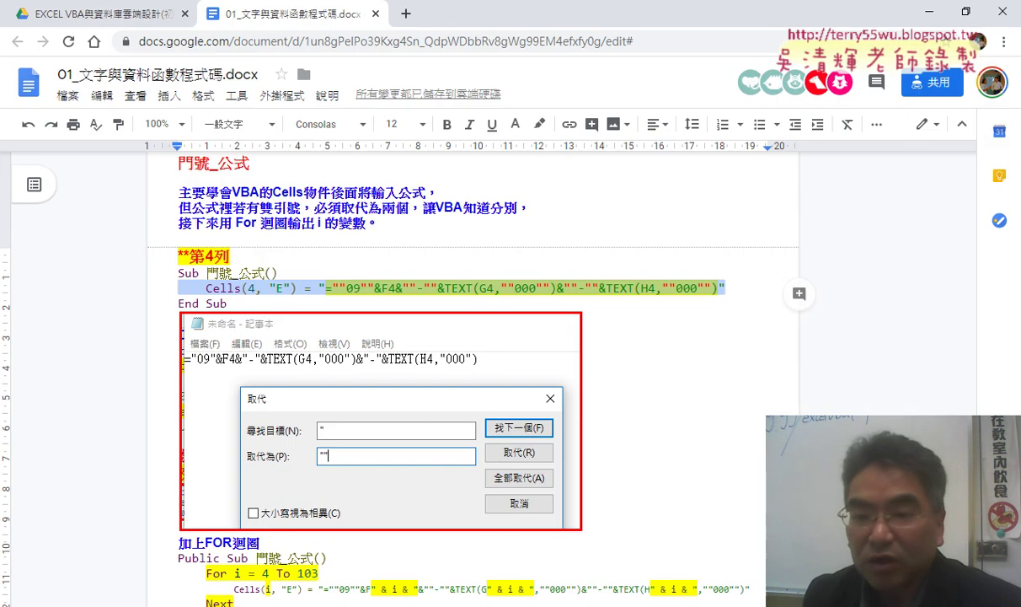
Clear the selection on the Cells(4, "E") line of the 門號_公式 notes
click(399, 289)
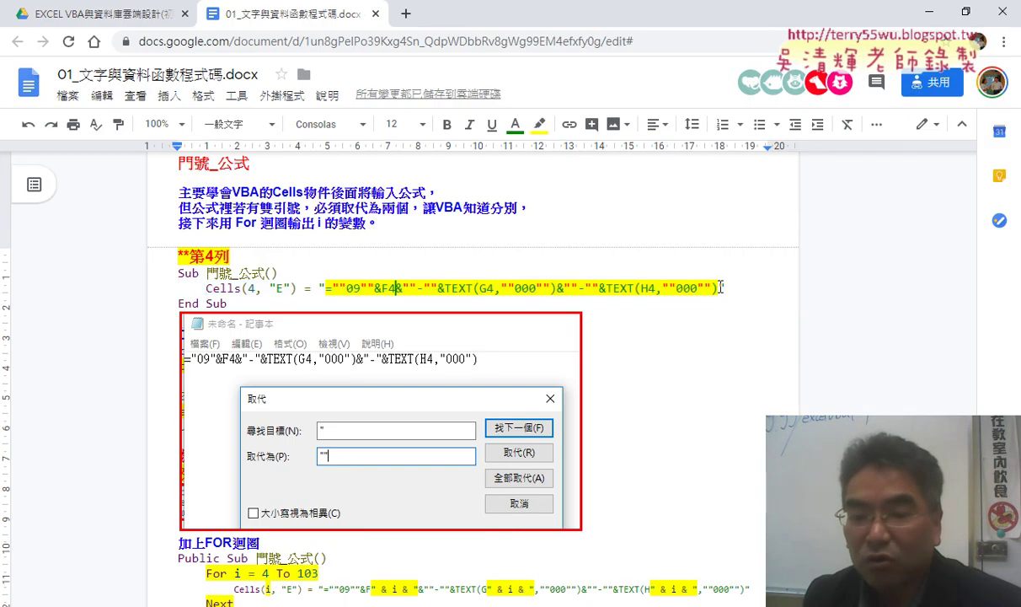